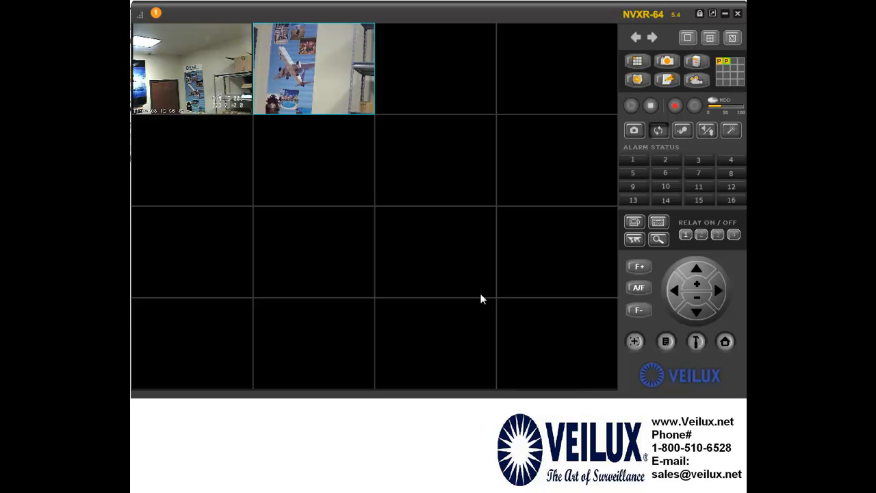
# Enlarge camera 1's tile to full view, then restore the 16-split grid
pyautogui.doubleClick(195, 43)
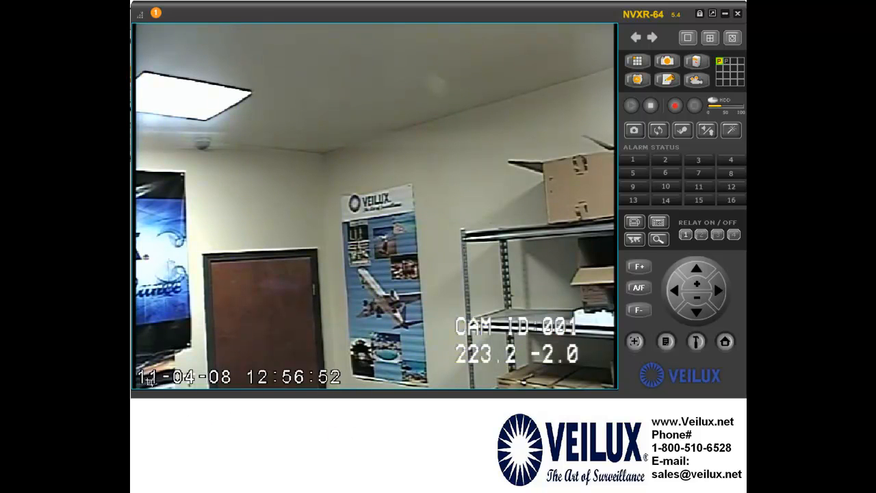
pyautogui.moveTo(151, 379)
pyautogui.doubleClick(486, 259)
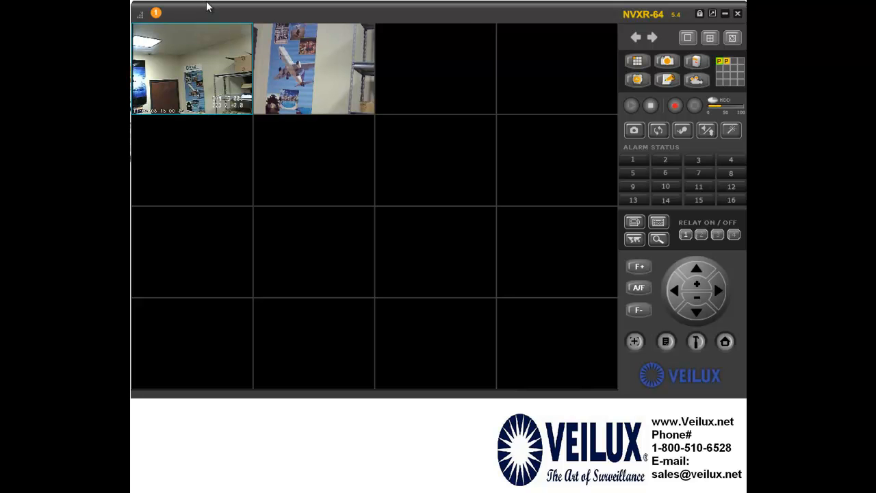
# Enlarge camera 1, flip to the neighbouring channels and back, then return to the 16-split
pyautogui.doubleClick(220, 78)
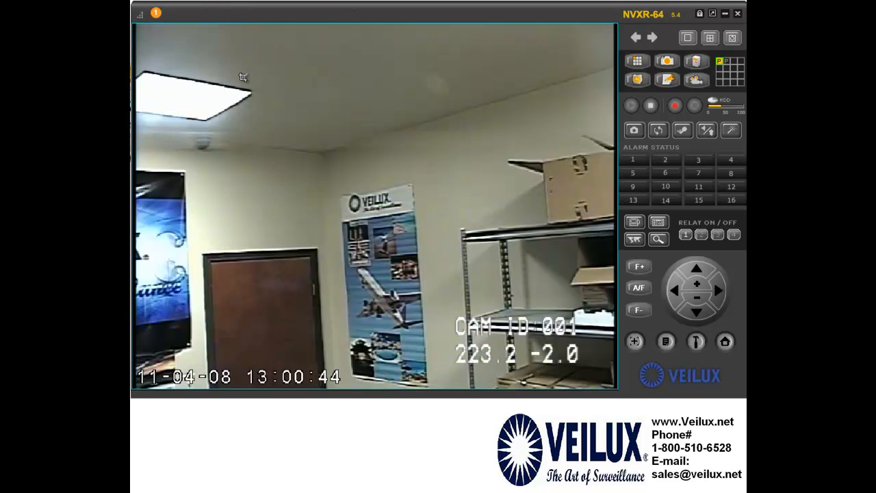
pyautogui.click(650, 39)
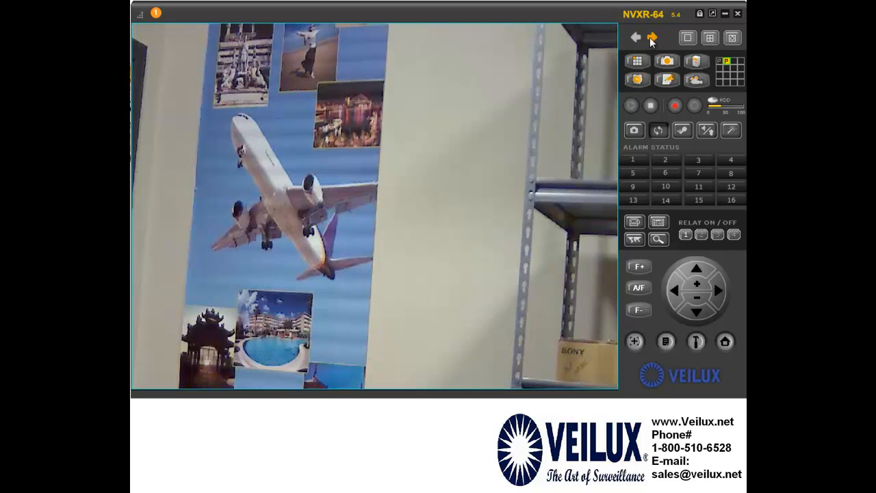
pyautogui.click(651, 39)
pyautogui.click(635, 39)
pyautogui.click(635, 39)
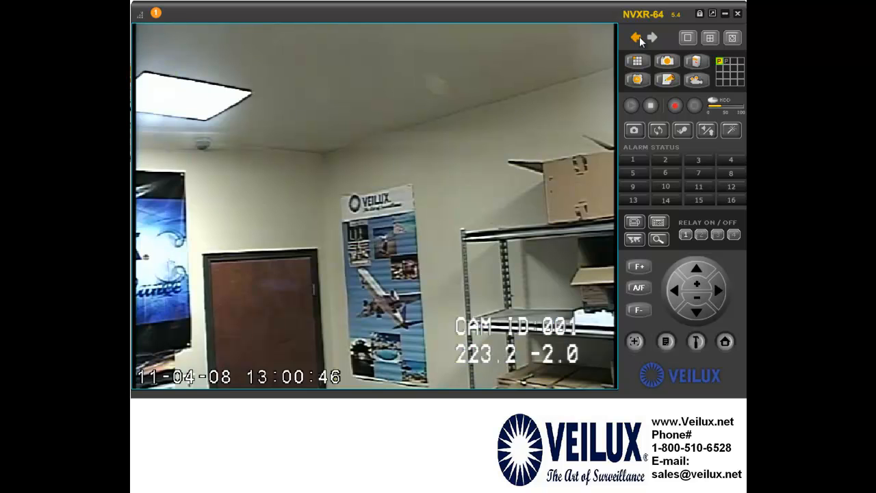
pyautogui.doubleClick(525, 58)
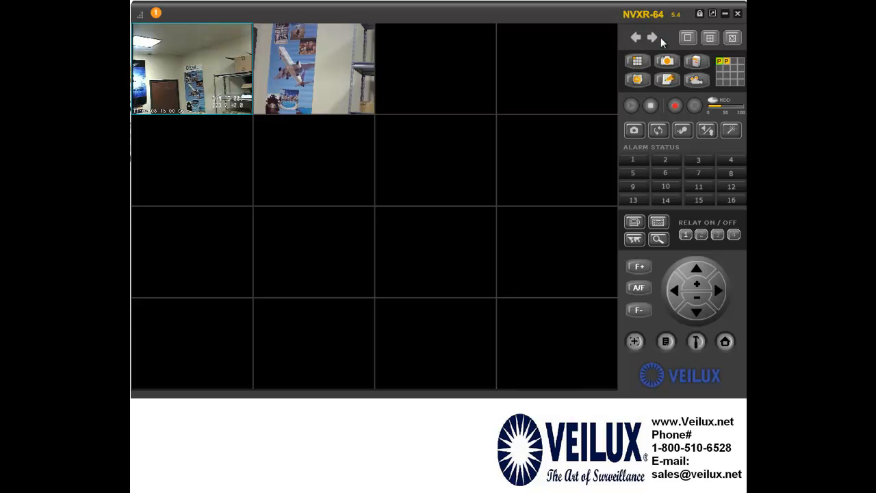
# Step the selection four cells forward and back to camera 1, then show it in 1x1 layout
pyautogui.click(653, 39)
pyautogui.click(653, 39)
pyautogui.click(654, 39)
pyautogui.click(654, 39)
pyautogui.click(636, 39)
pyautogui.click(636, 39)
pyautogui.click(635, 39)
pyautogui.click(635, 39)
pyautogui.click(688, 38)
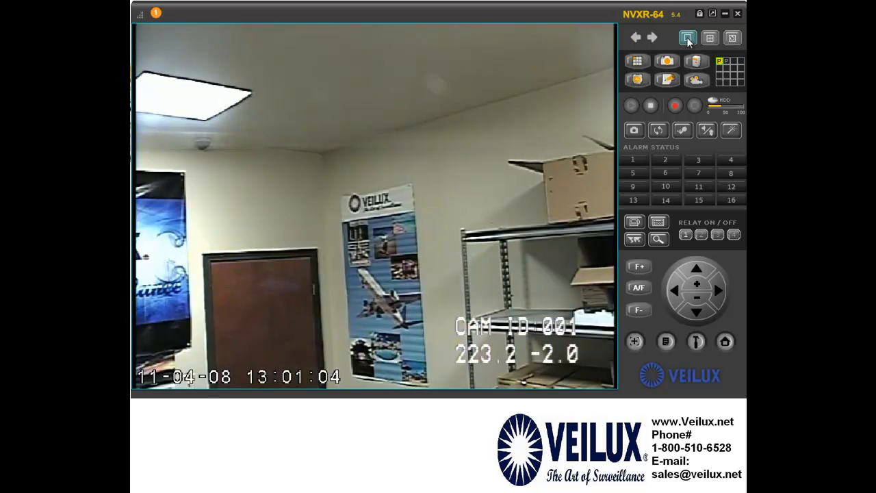
# Go back to the 16-split, enlarge camera 2, then switch through the 2x2 quad to 4x4
pyautogui.click(650, 39)
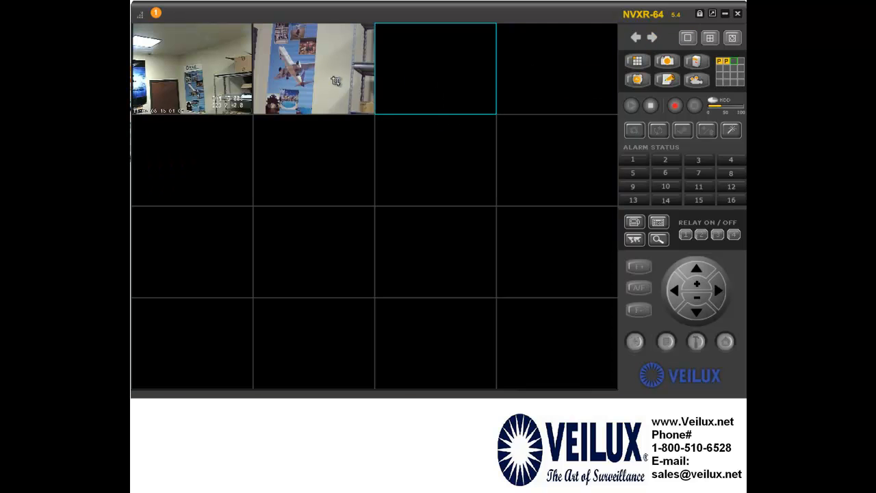
pyautogui.doubleClick(308, 73)
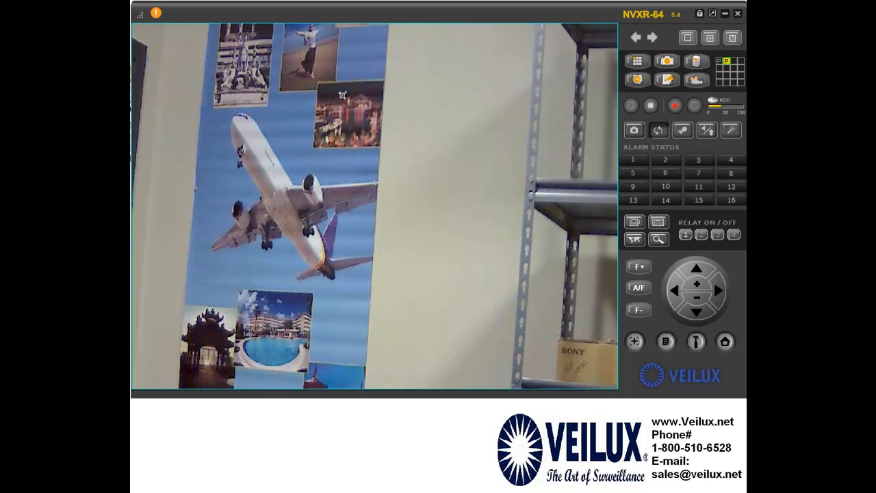
pyautogui.click(711, 39)
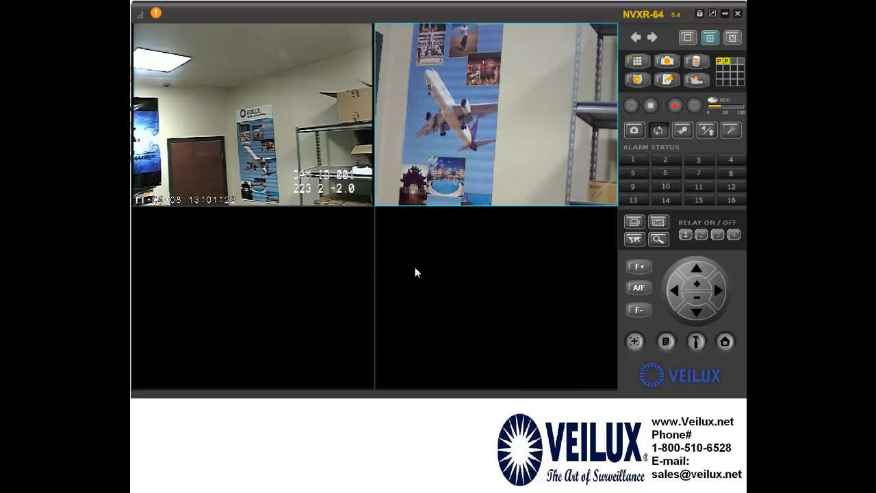
pyautogui.click(733, 39)
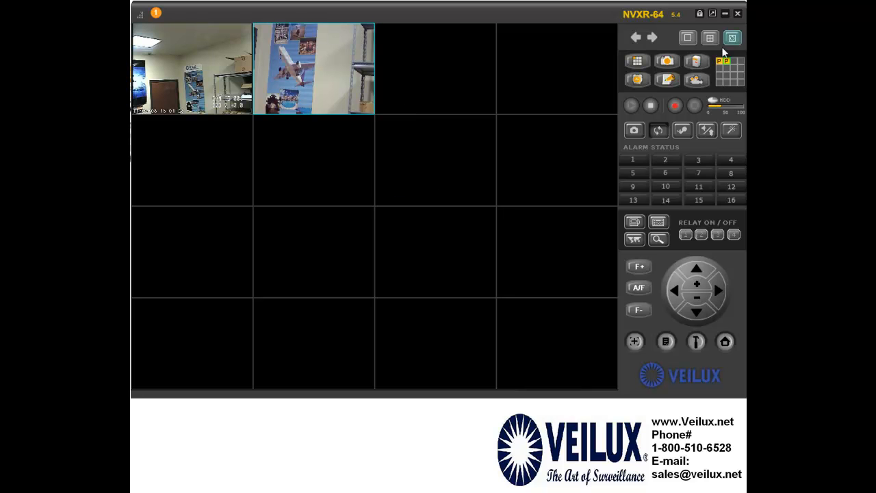
# Merge a 3x3 block of tiles into one large tile with Tiling & Resizing
pyautogui.click(639, 65)
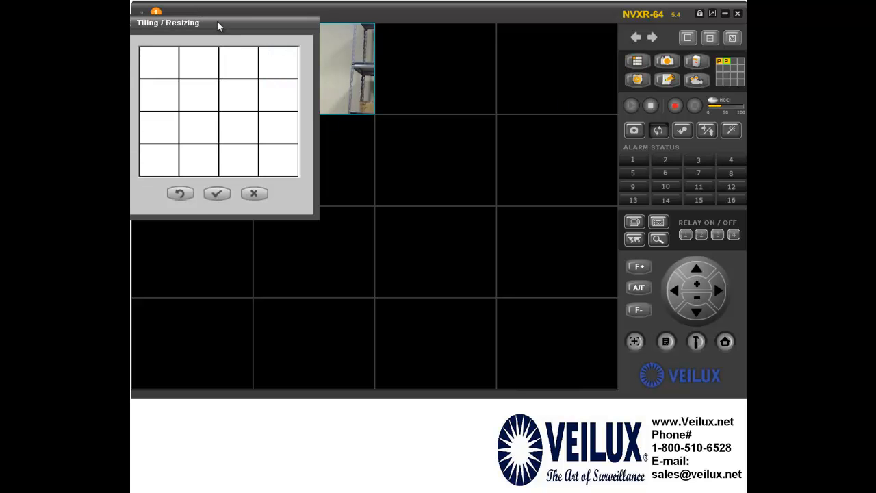
pyautogui.moveTo(220, 20); pyautogui.dragTo(237, 22)
pyautogui.moveTo(179, 56); pyautogui.dragTo(251, 141)
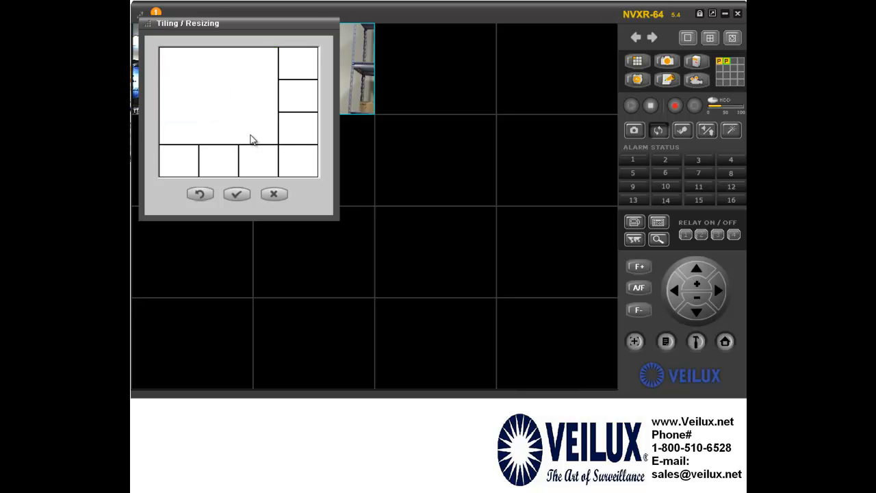
pyautogui.click(236, 194)
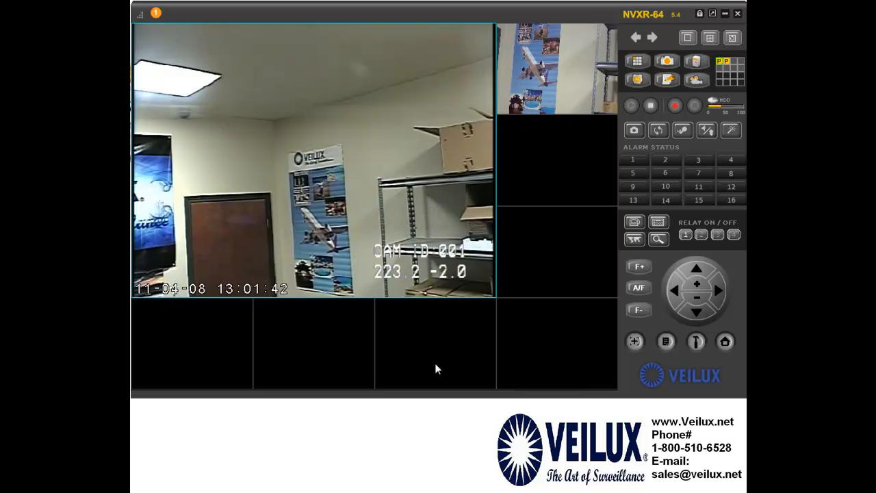
# Step the channel selection through the tiles and back, then try the quad and custom layouts
pyautogui.click(649, 39)
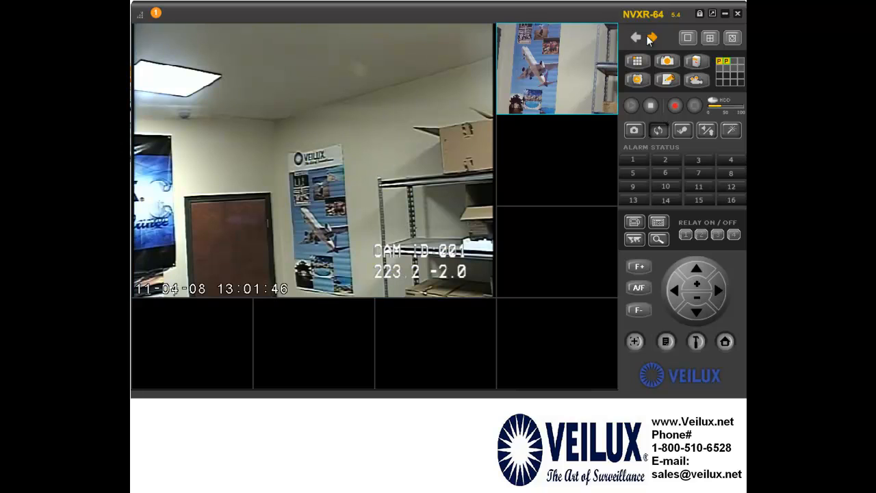
pyautogui.click(649, 41)
pyautogui.click(650, 40)
pyautogui.click(650, 40)
pyautogui.click(650, 40)
pyautogui.click(650, 41)
pyautogui.click(650, 40)
pyautogui.click(649, 41)
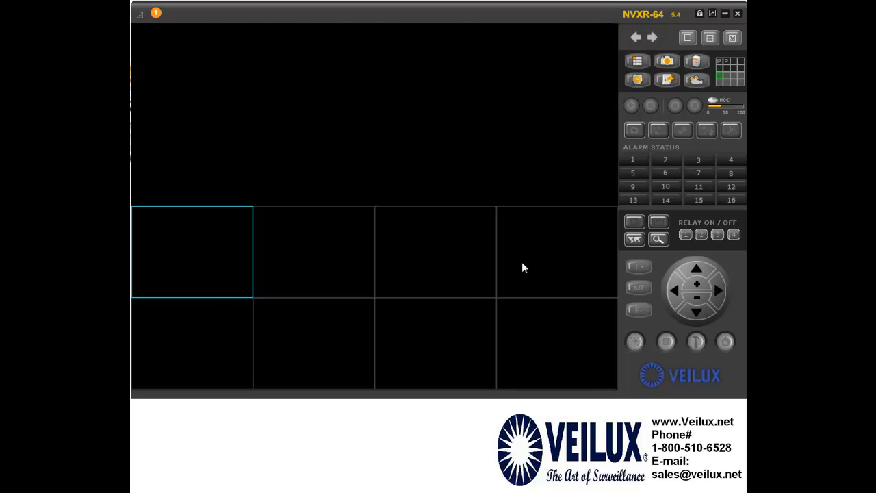
pyautogui.click(630, 36)
pyautogui.click(630, 37)
pyautogui.click(630, 36)
pyautogui.click(631, 36)
pyautogui.click(630, 36)
pyautogui.click(630, 36)
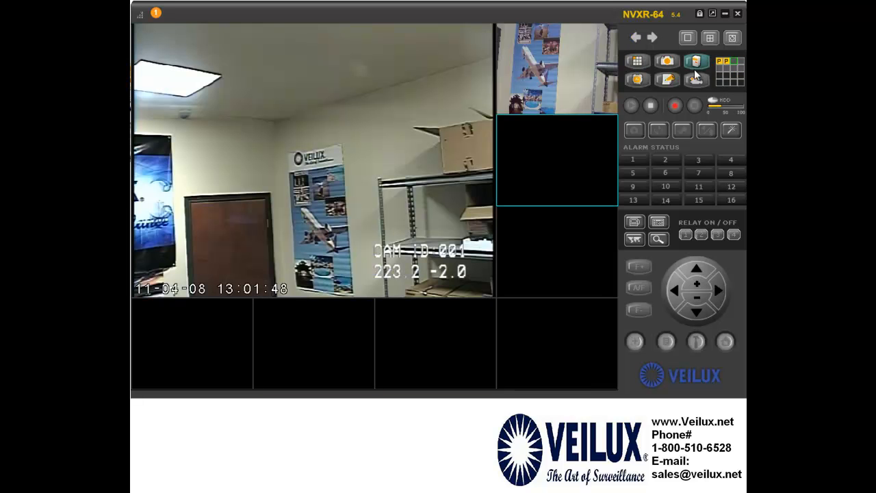
pyautogui.click(709, 38)
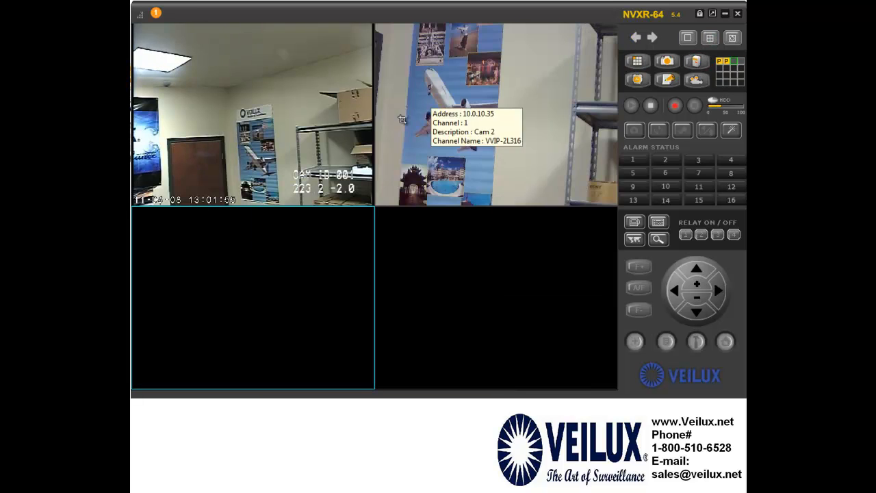
pyautogui.click(731, 39)
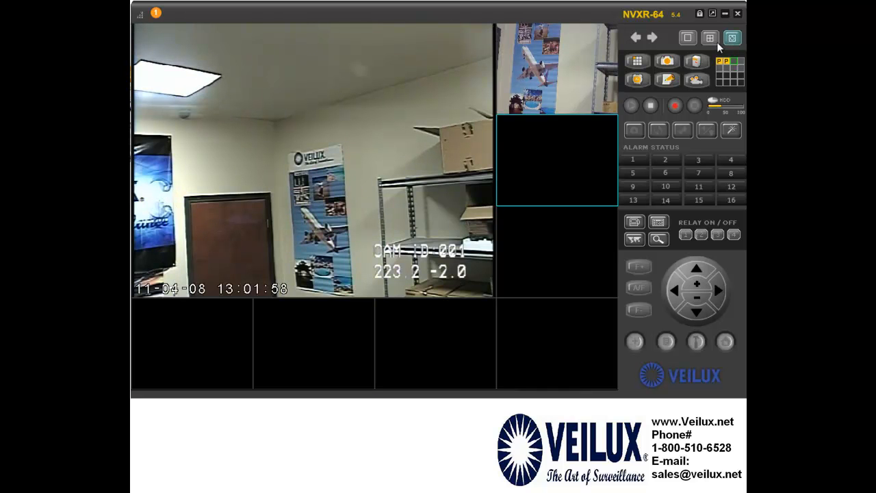
# Reset the tiling to the even 16-tile grid and open the Camera Assignment address manager
pyautogui.click(637, 61)
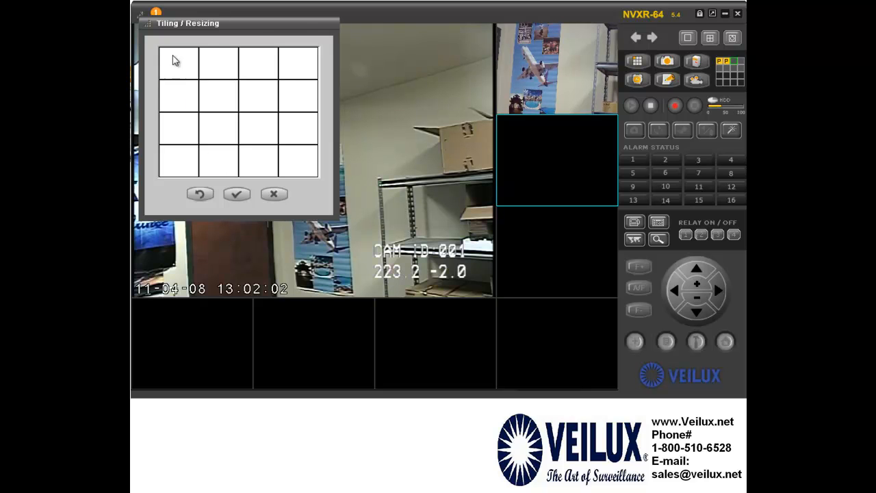
pyautogui.click(175, 76)
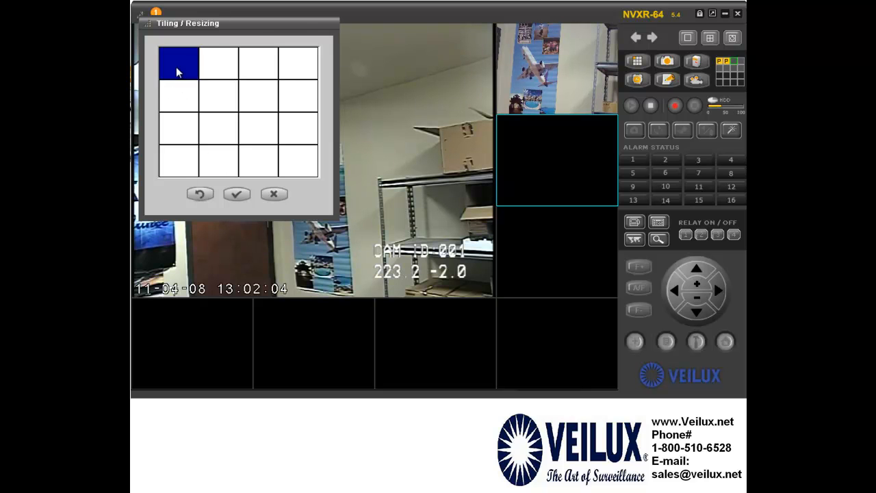
pyautogui.click(236, 197)
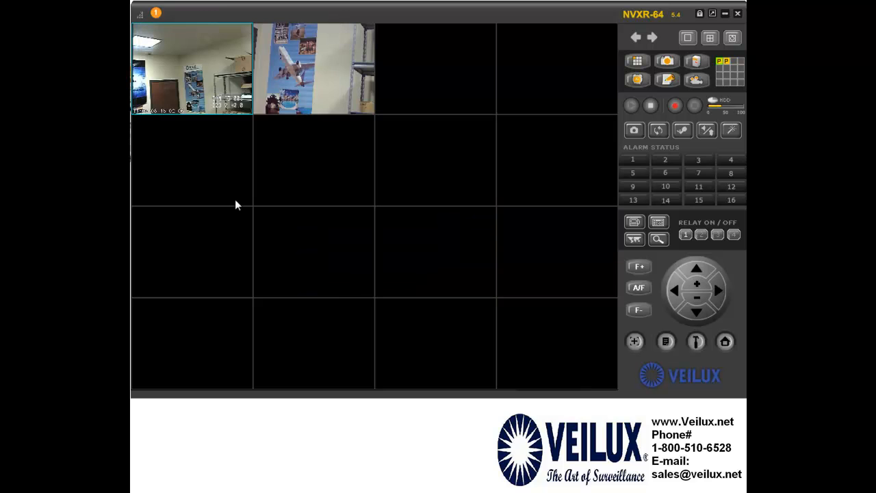
pyautogui.click(668, 62)
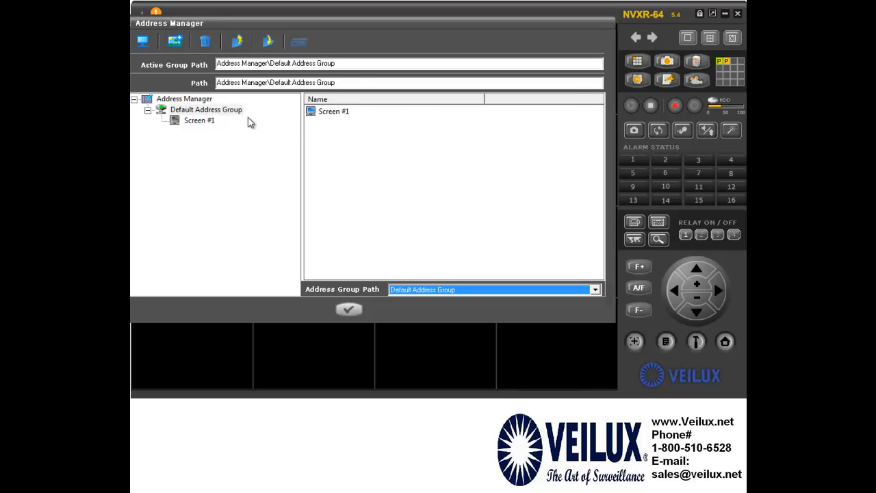
# List Screen #1's camera addresses, open camera 1's Description for editing, then confirm with OK
pyautogui.click(195, 122)
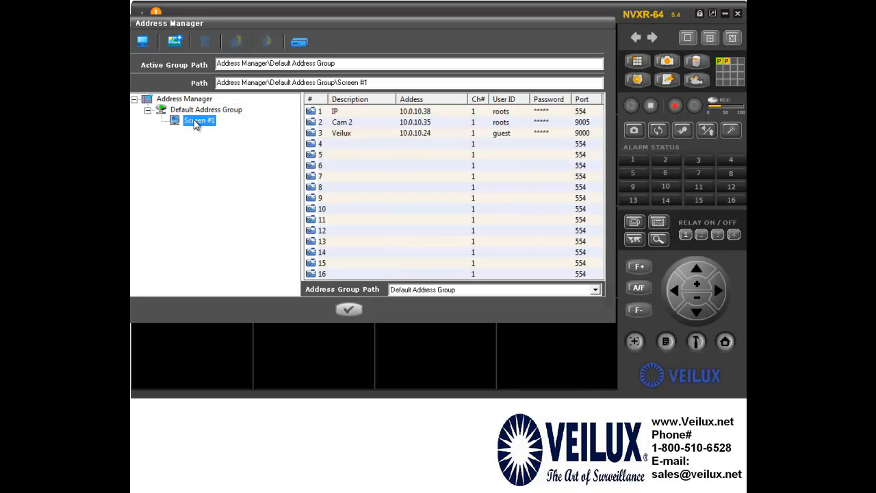
pyautogui.doubleClick(374, 114)
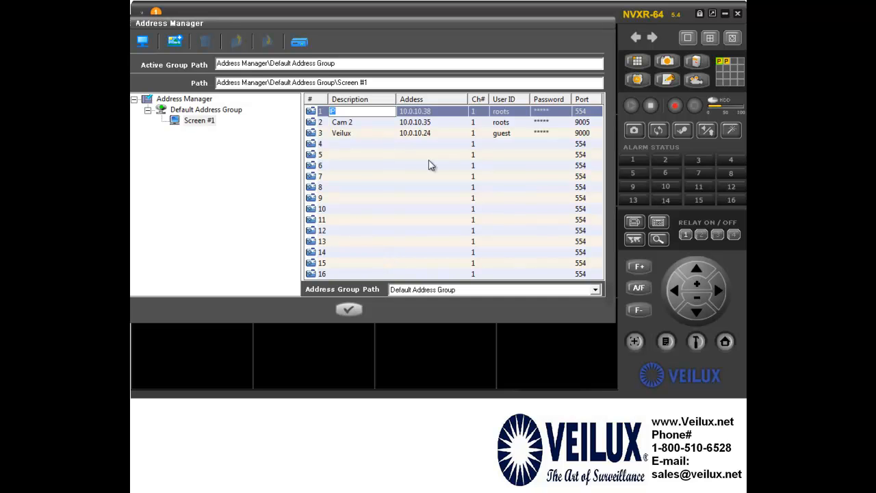
pyautogui.click(349, 310)
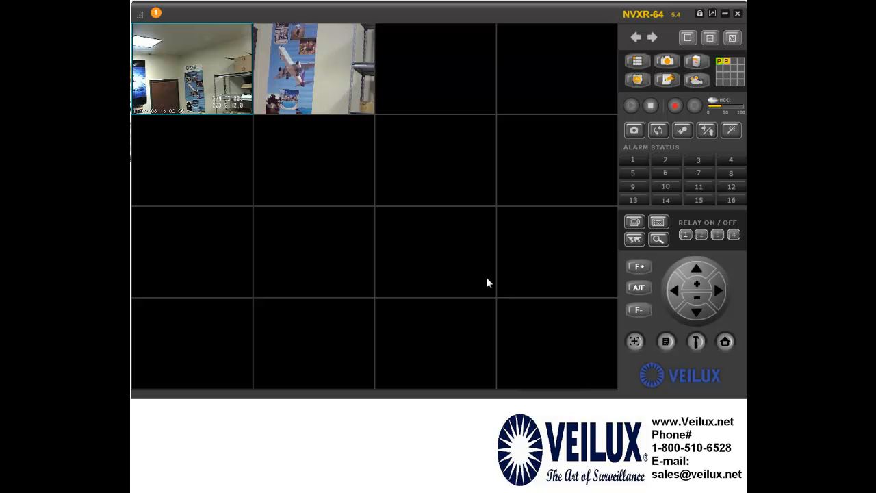
# In Record Folder, select D:\NVRRec\ and browse Search Drive to Local Disk (D:)
pyautogui.click(696, 62)
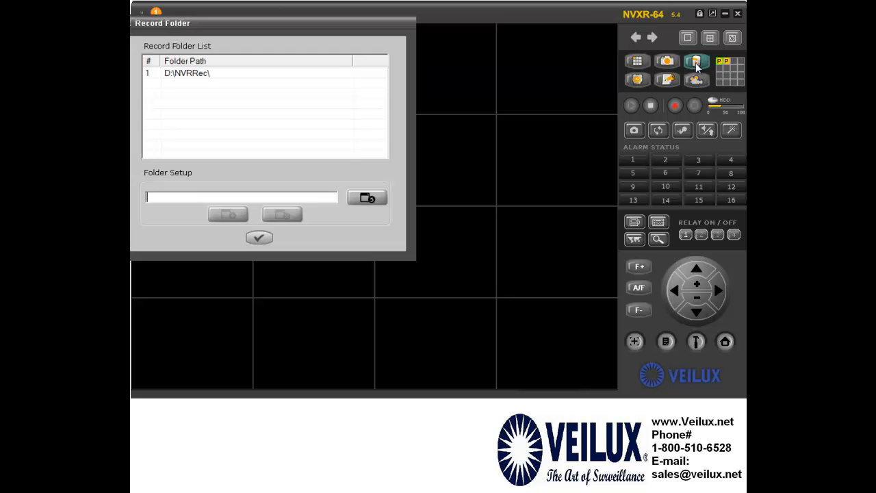
pyautogui.click(204, 76)
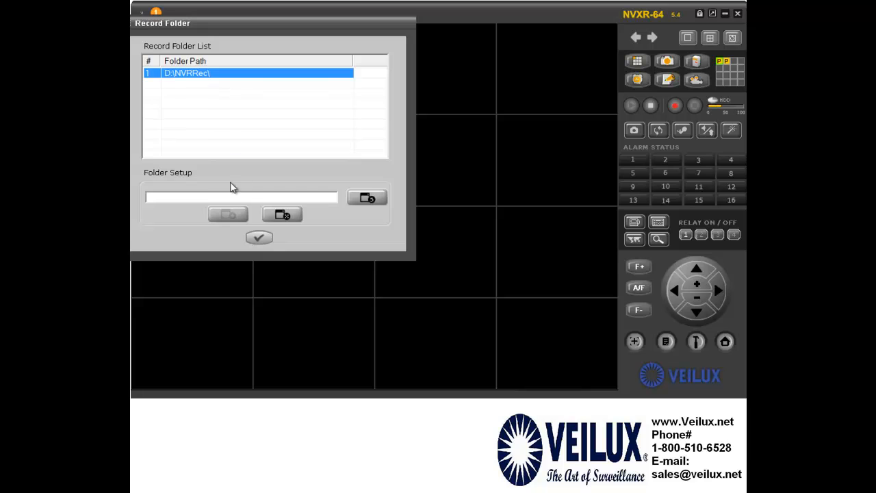
pyautogui.click(210, 195)
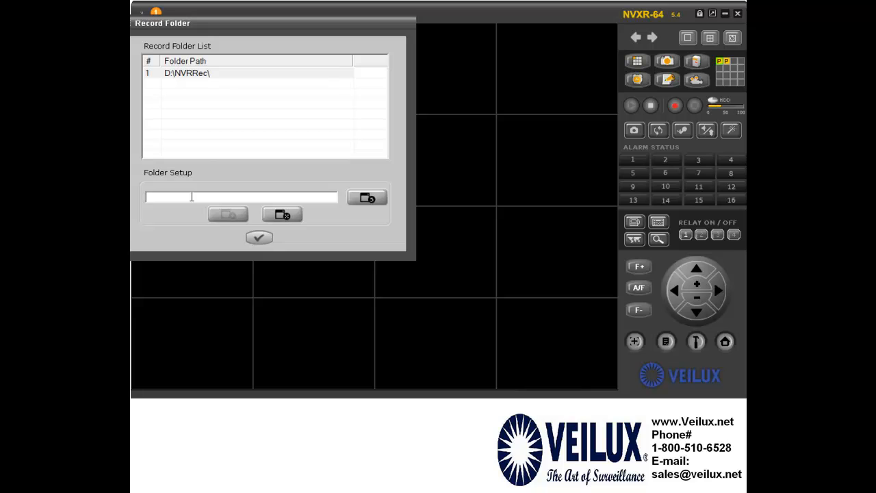
pyautogui.click(363, 198)
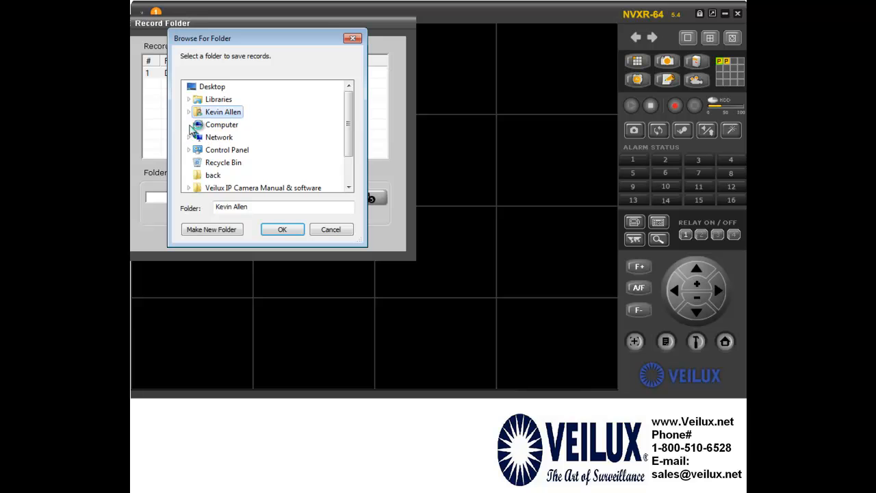
pyautogui.click(189, 126)
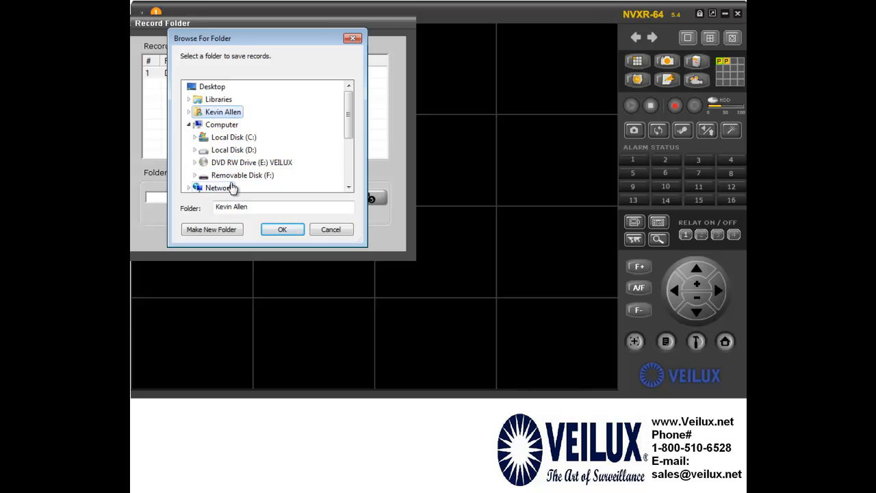
pyautogui.click(231, 150)
pyautogui.click(281, 231)
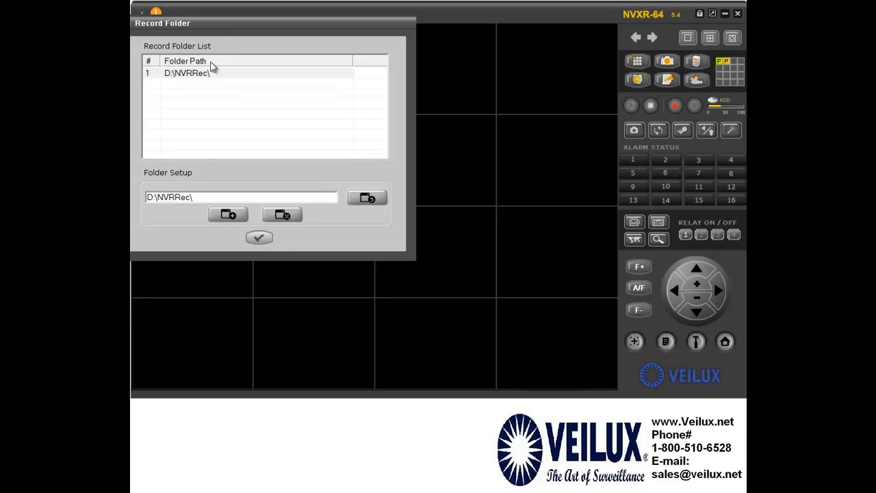
# Browse to Local Disk (C:), reselect D:\NVRRec\ and close the record folder settings
pyautogui.click(213, 78)
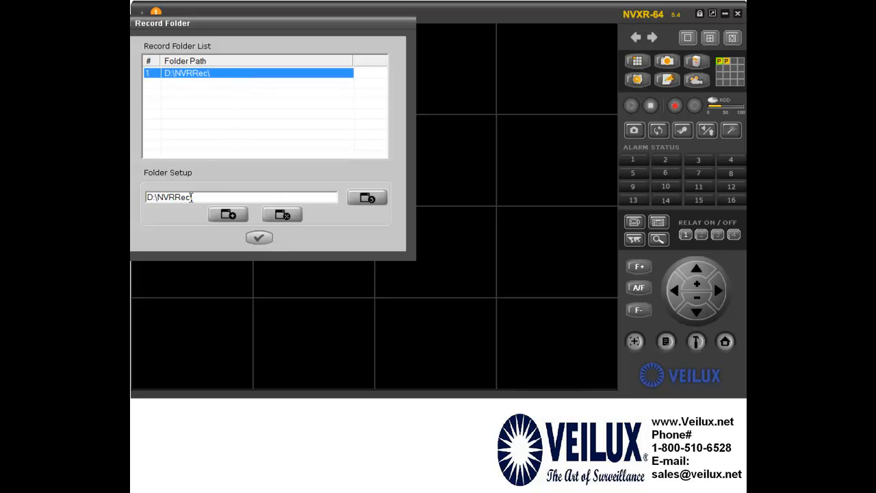
pyautogui.click(369, 204)
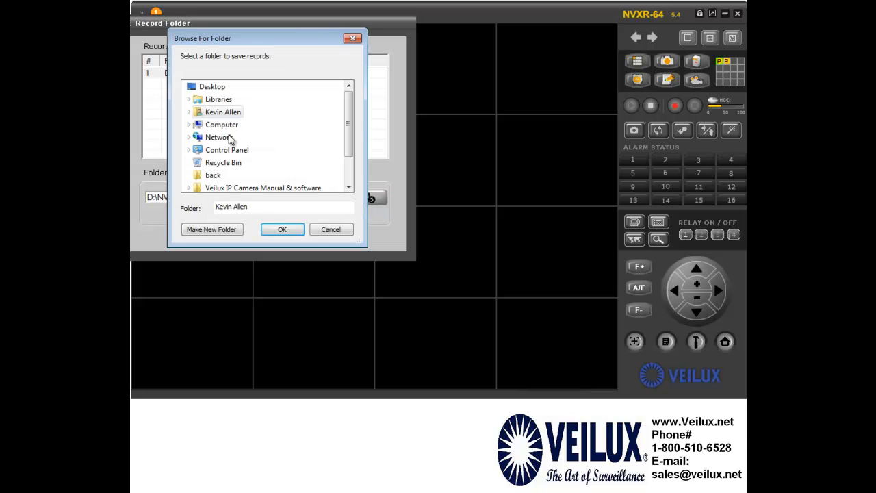
pyautogui.click(190, 126)
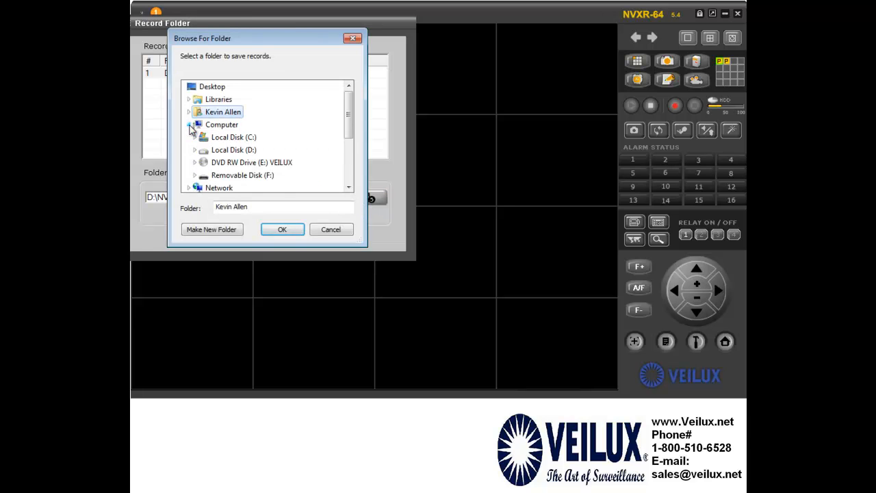
pyautogui.doubleClick(228, 137)
pyautogui.click(284, 231)
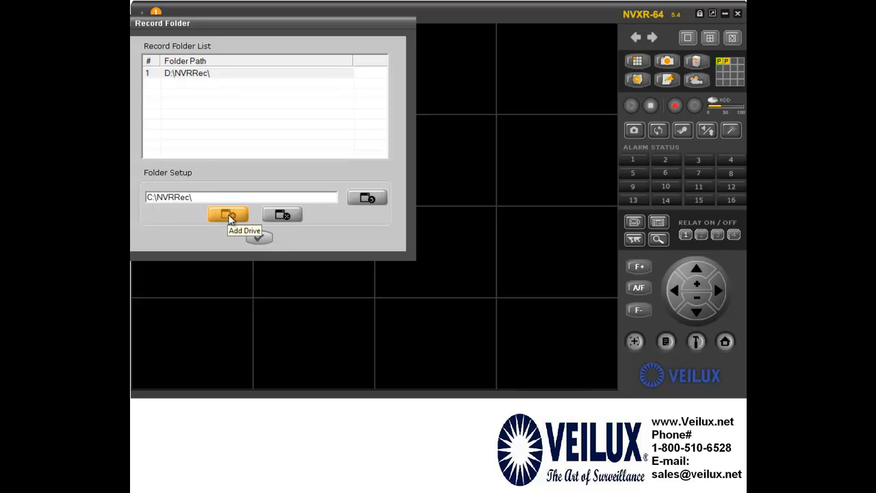
pyautogui.click(177, 72)
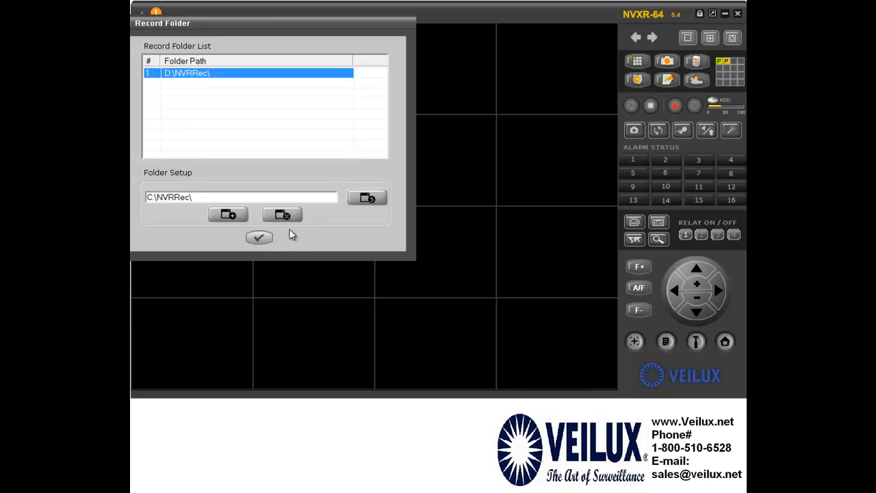
pyautogui.click(259, 237)
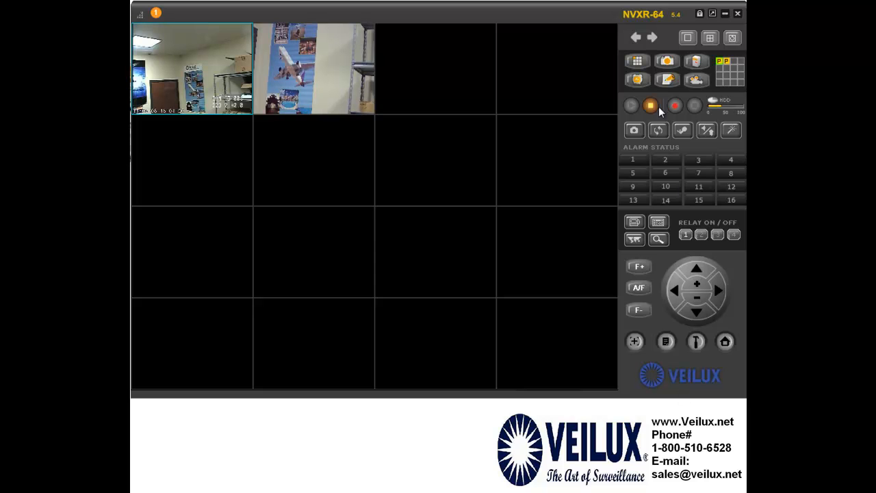
pyautogui.click(636, 81)
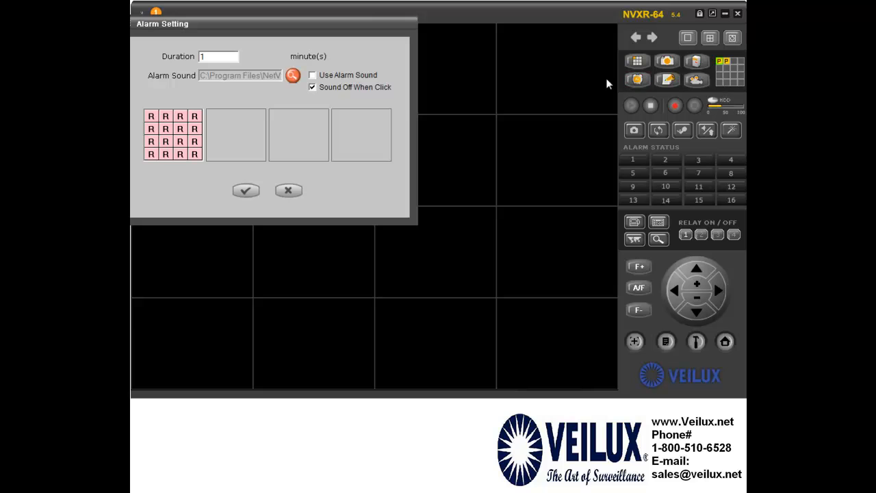
pyautogui.moveTo(268, 23); pyautogui.dragTo(346, 103)
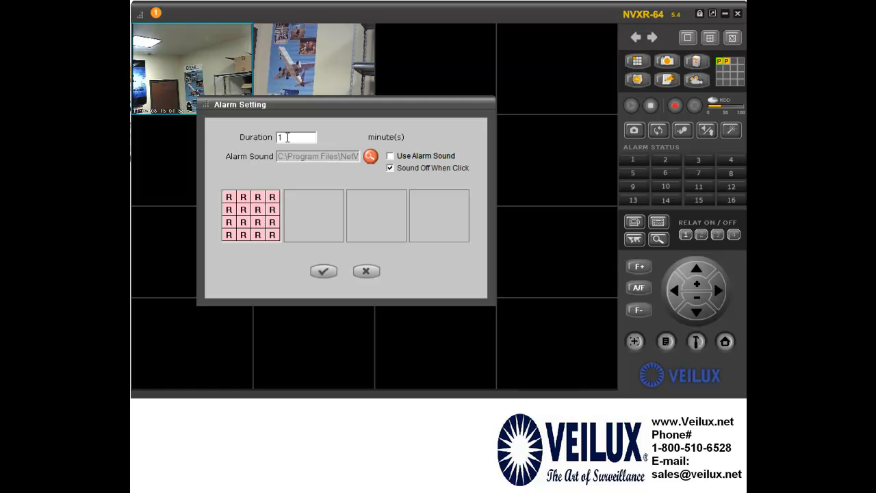
pyautogui.click(390, 156)
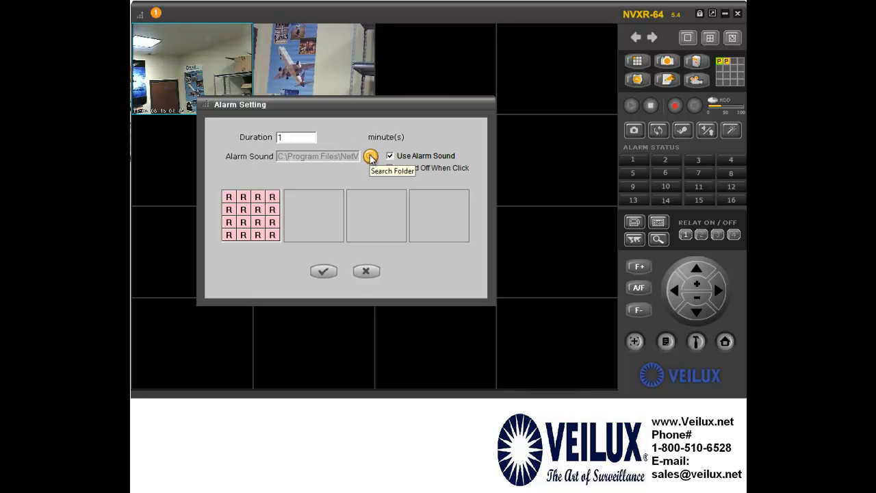
pyautogui.click(371, 157)
pyautogui.click(249, 178)
pyautogui.click(441, 267)
pyautogui.click(389, 157)
pyautogui.click(229, 209)
pyautogui.click(243, 209)
pyautogui.click(257, 210)
pyautogui.click(257, 221)
pyautogui.click(243, 222)
pyautogui.click(228, 222)
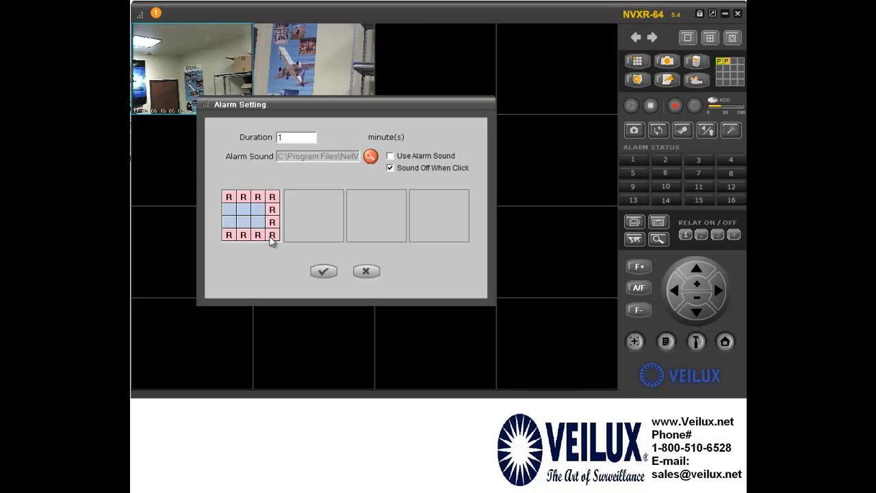
pyautogui.click(273, 222)
pyautogui.click(273, 211)
pyautogui.click(365, 271)
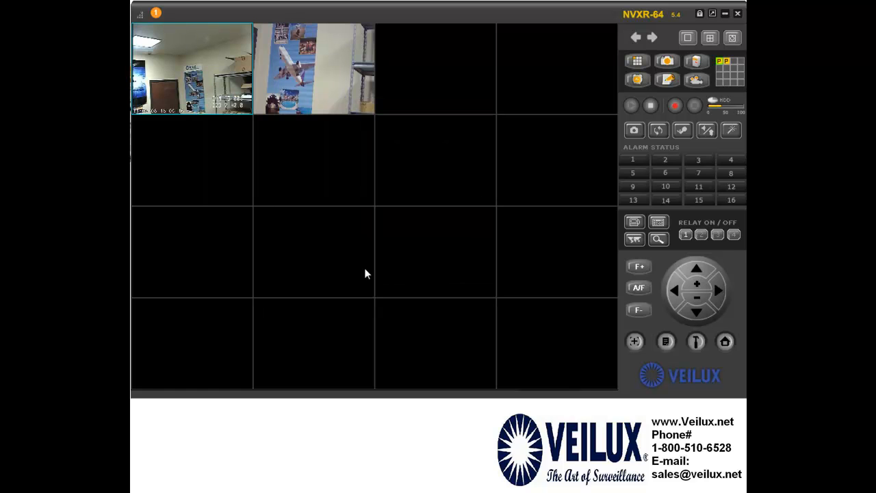
# In the Scheduler, mark Sunday hours 1 through 6 for recording
pyautogui.click(669, 80)
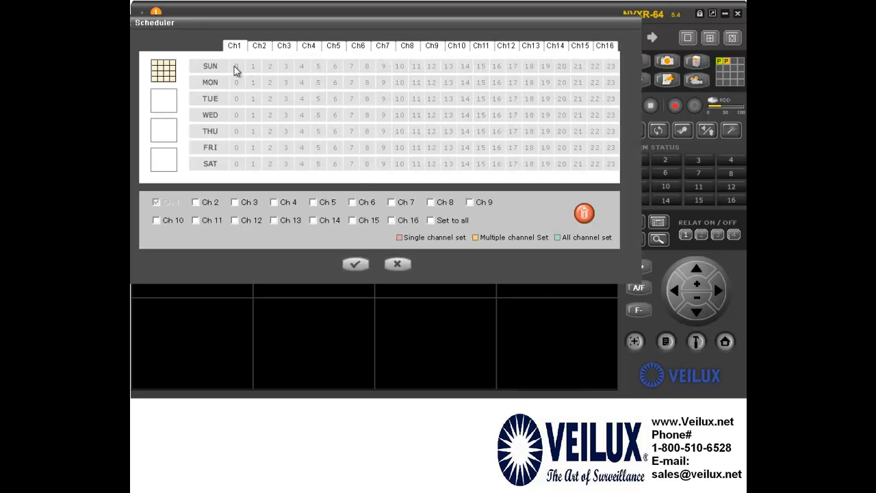
pyautogui.moveTo(251, 71); pyautogui.dragTo(346, 70)
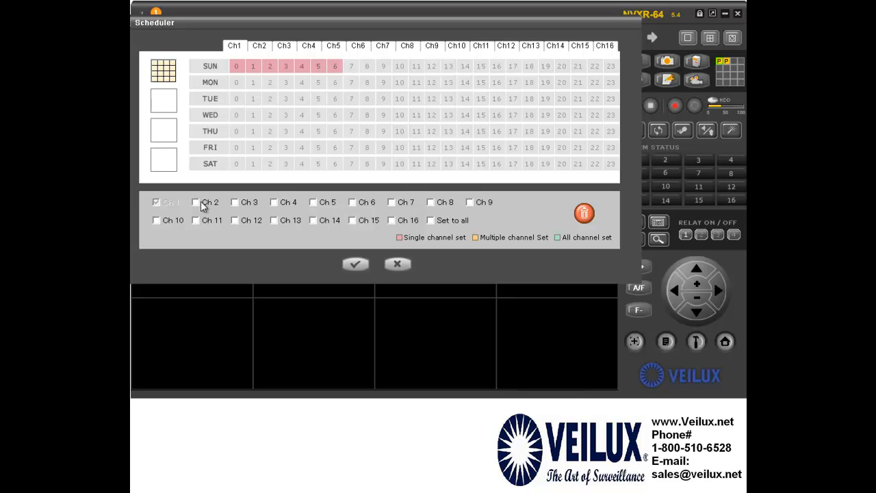
pyautogui.click(253, 67)
pyautogui.click(269, 67)
pyautogui.click(270, 67)
pyautogui.click(285, 67)
pyautogui.click(300, 68)
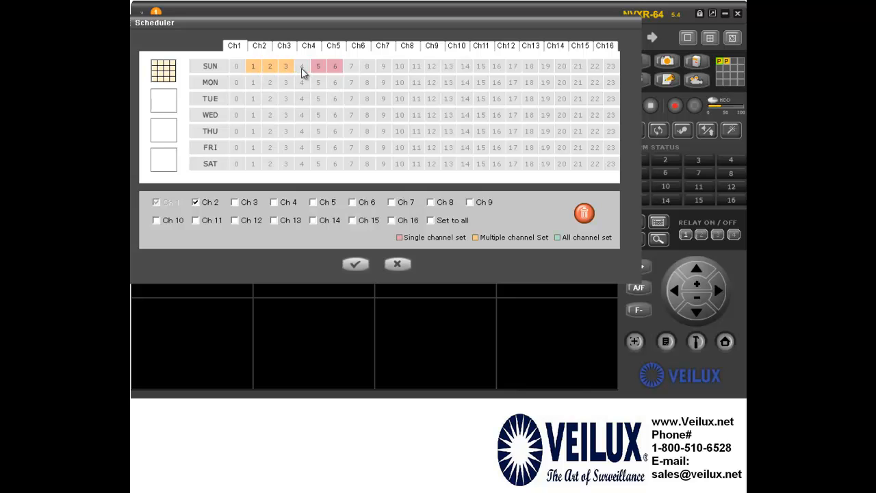
pyautogui.click(318, 69)
pyautogui.click(334, 68)
# Tick Set to all, reapply Sunday hours 1–6 to every channel, then untick it
pyautogui.click(432, 220)
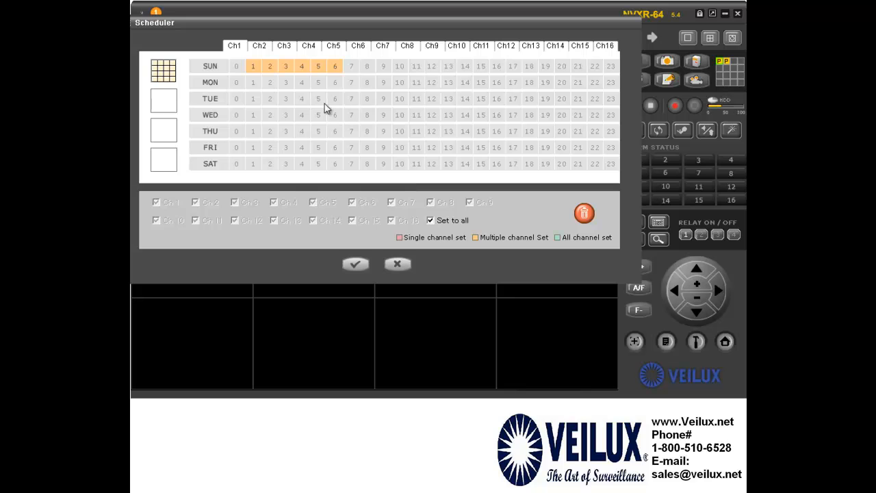
pyautogui.click(251, 69)
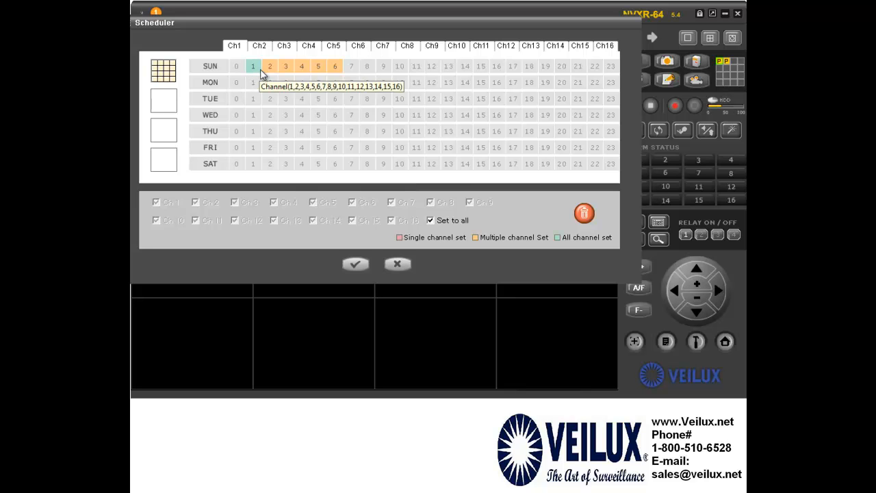
pyautogui.click(274, 70)
pyautogui.click(287, 70)
pyautogui.click(304, 72)
pyautogui.click(318, 71)
pyautogui.click(337, 72)
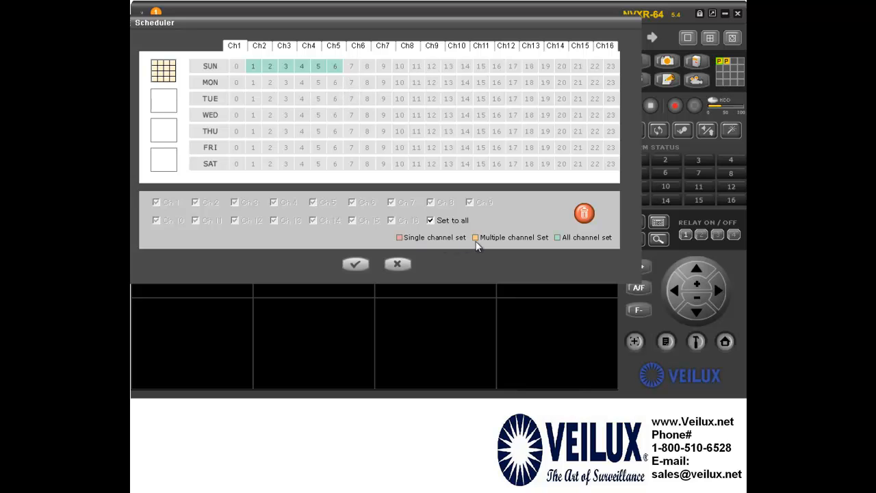
pyautogui.click(445, 222)
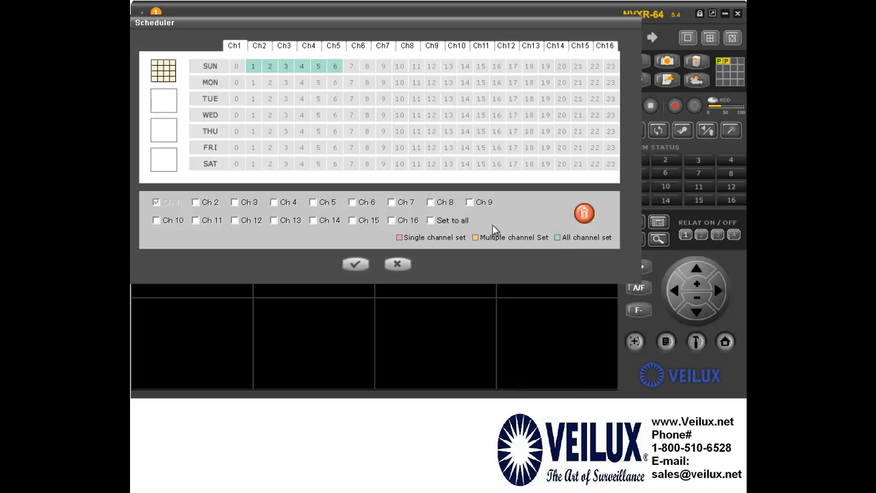
# Save the schedule and bring up the Playback search window
pyautogui.click(355, 265)
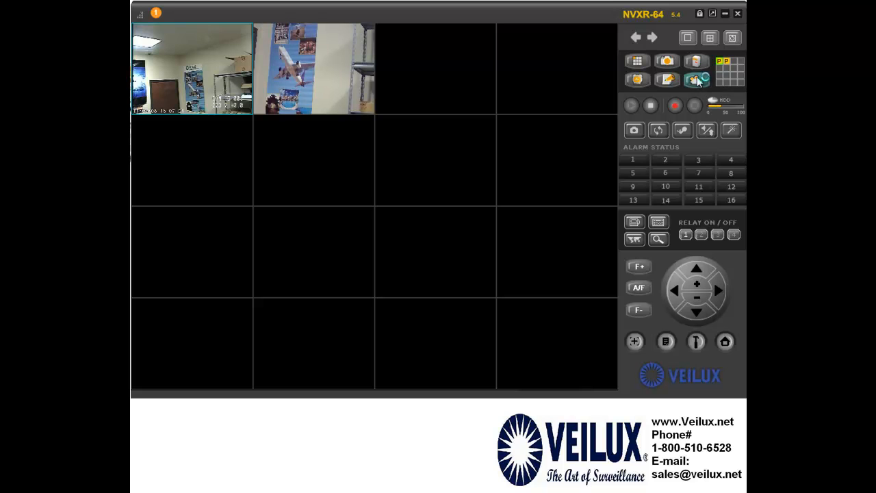
pyautogui.click(696, 80)
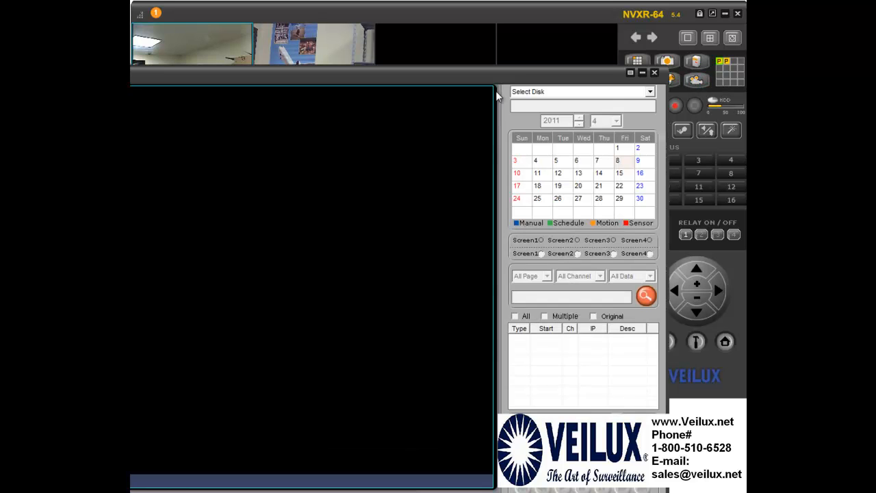
pyautogui.moveTo(461, 75); pyautogui.dragTo(529, 28)
pyautogui.moveTo(549, 7); pyautogui.dragTo(541, 4)
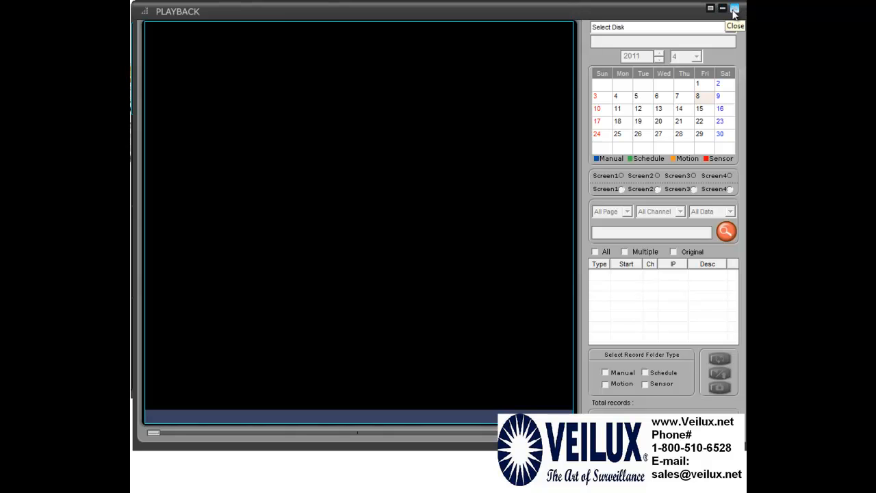
pyautogui.click(734, 9)
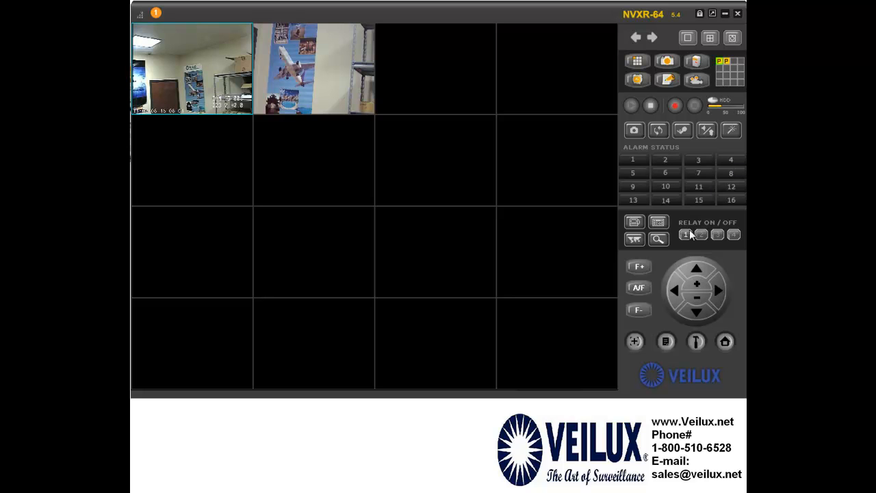
# Take a snapshot, cancel its Save As dialog, and enlarge camera 1 to full view
pyautogui.click(633, 131)
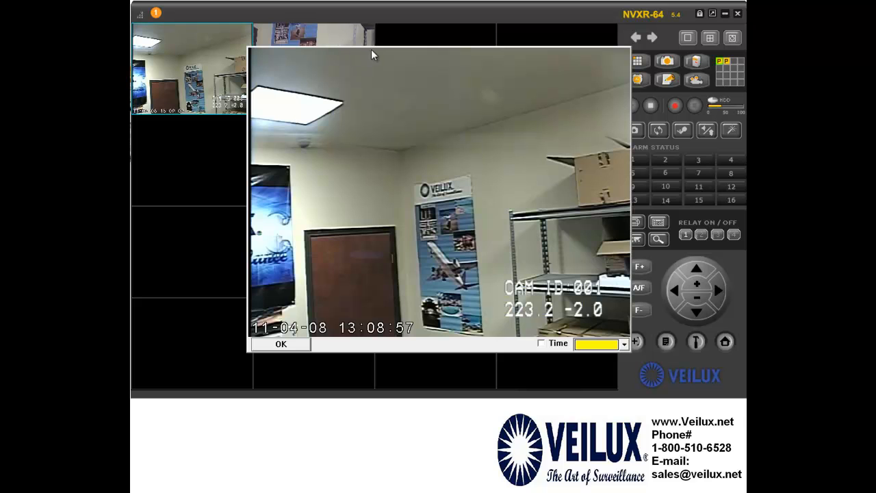
pyautogui.click(297, 346)
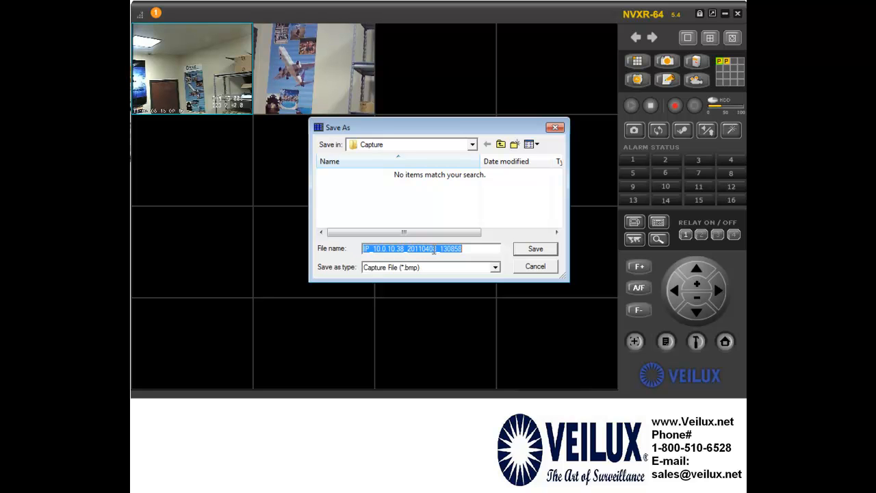
pyautogui.click(535, 266)
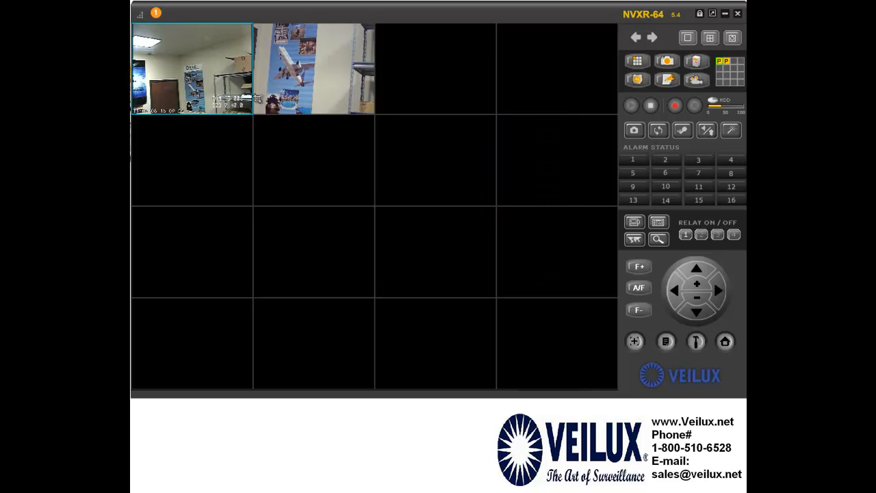
pyautogui.doubleClick(217, 97)
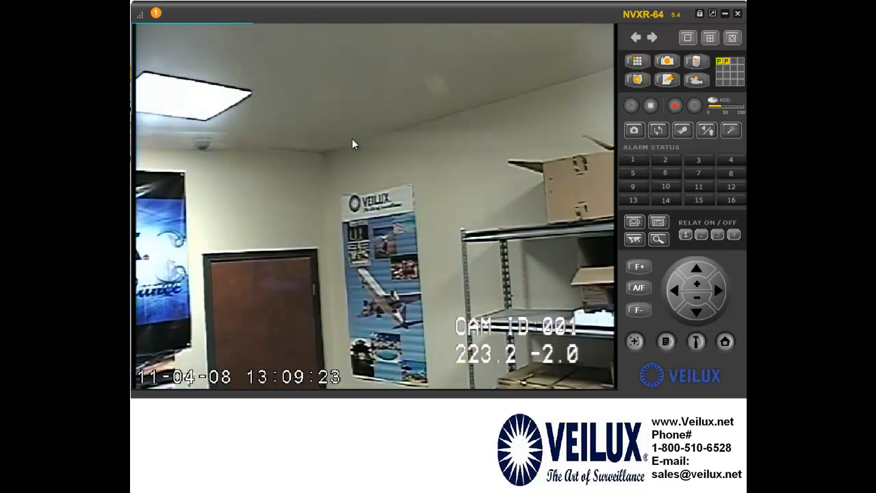
# Rotate camera 1's image 180° and back twice, ending upright, then restore the 16-split grid
pyautogui.click(659, 133)
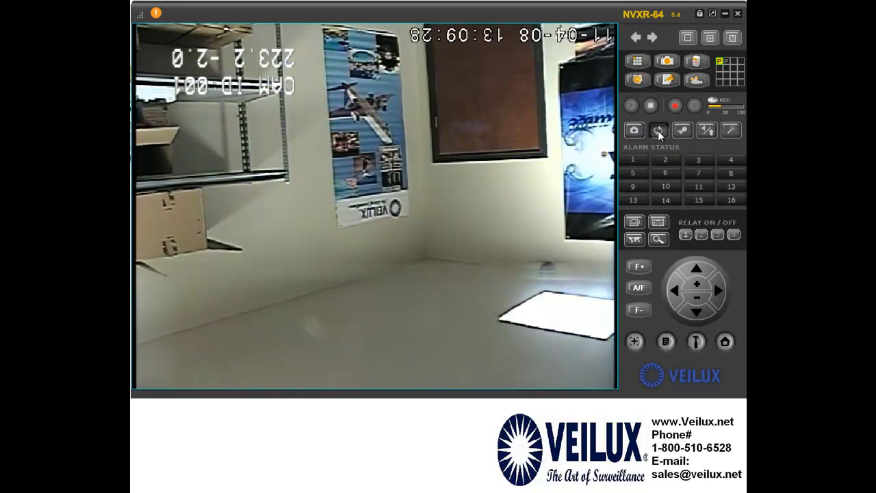
pyautogui.click(658, 130)
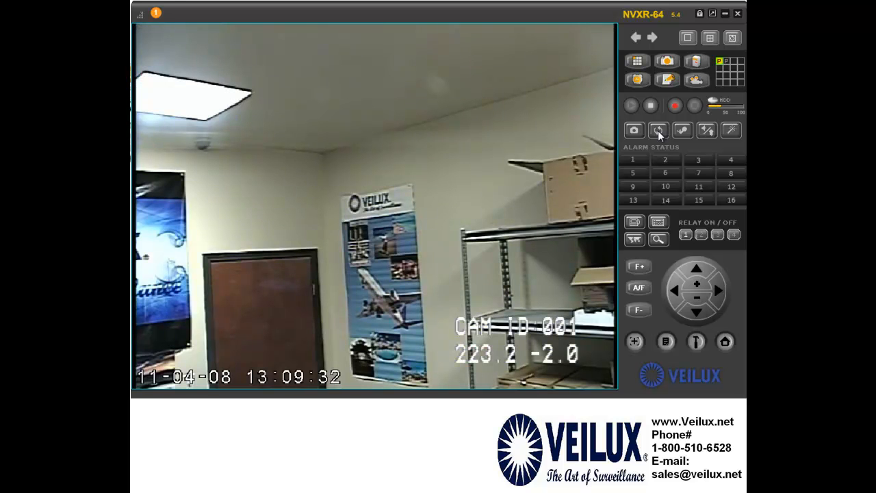
pyautogui.click(658, 130)
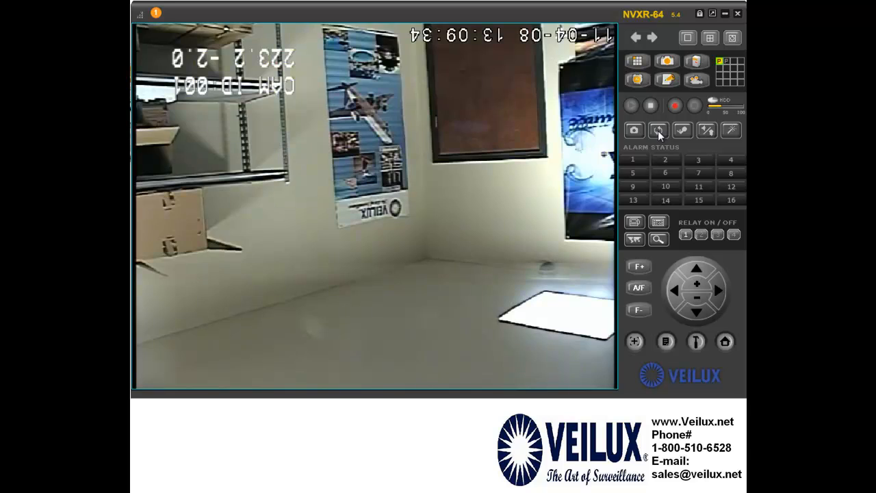
pyautogui.click(658, 130)
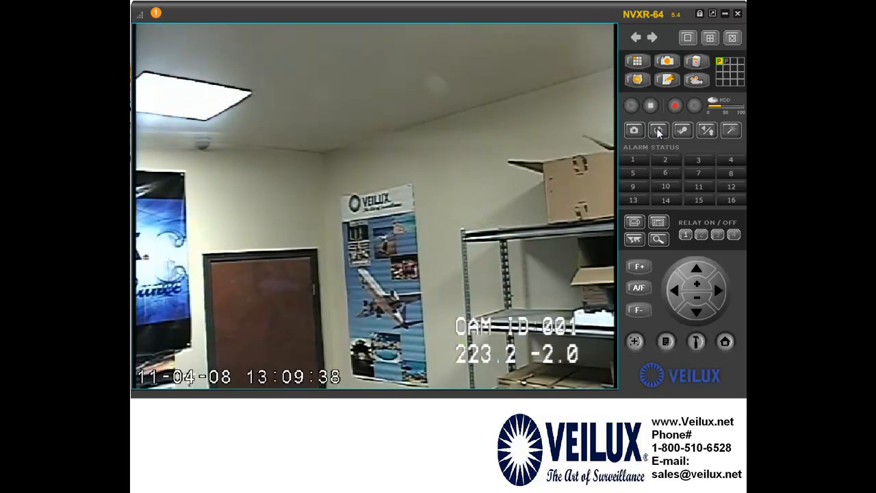
pyautogui.doubleClick(440, 169)
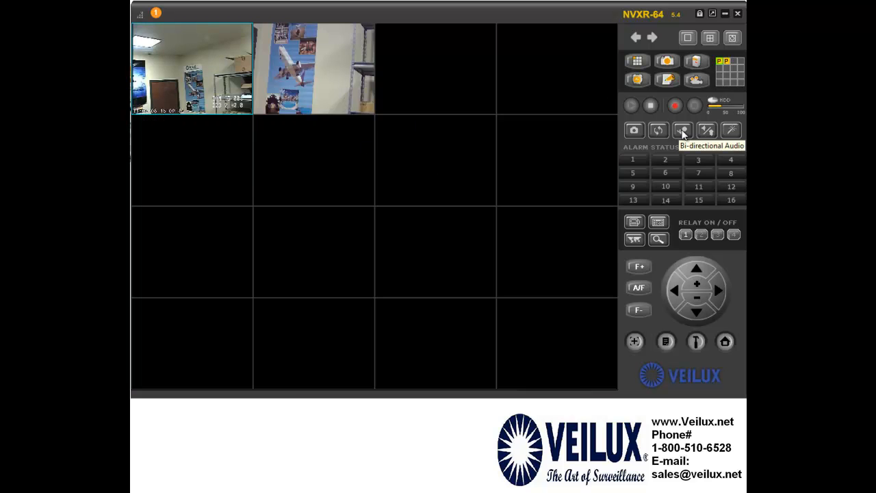
# Enable bi-directional audio and adjust camera 1's brightness in Display Option with camera 1 enlarged
pyautogui.click(682, 132)
pyautogui.click(707, 131)
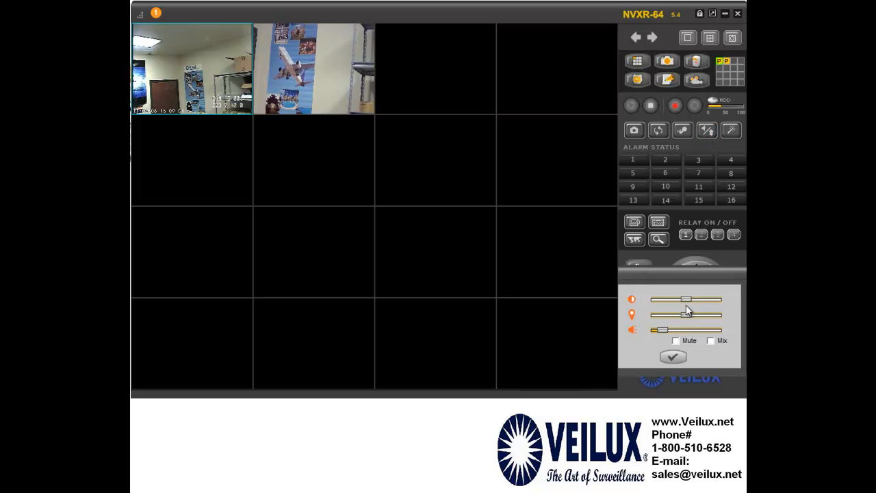
pyautogui.moveTo(688, 301)
pyautogui.mouseDown()
pyautogui.moveTo(709, 299)
pyautogui.moveTo(699, 299)
pyautogui.mouseUp()
pyautogui.doubleClick(223, 89)
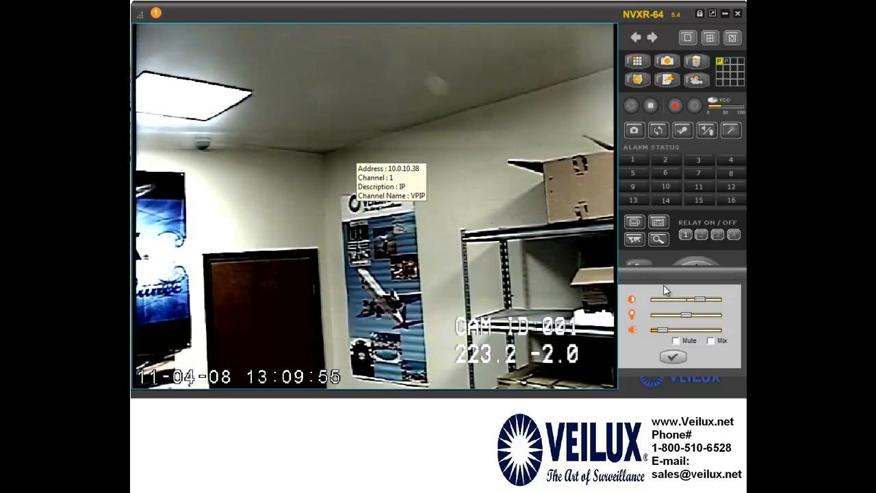
pyautogui.moveTo(700, 302)
pyautogui.mouseDown()
pyautogui.moveTo(685, 300)
pyautogui.moveTo(699, 316)
pyautogui.moveTo(690, 317)
pyautogui.moveTo(694, 302)
pyautogui.moveTo(683, 300)
pyautogui.mouseUp()
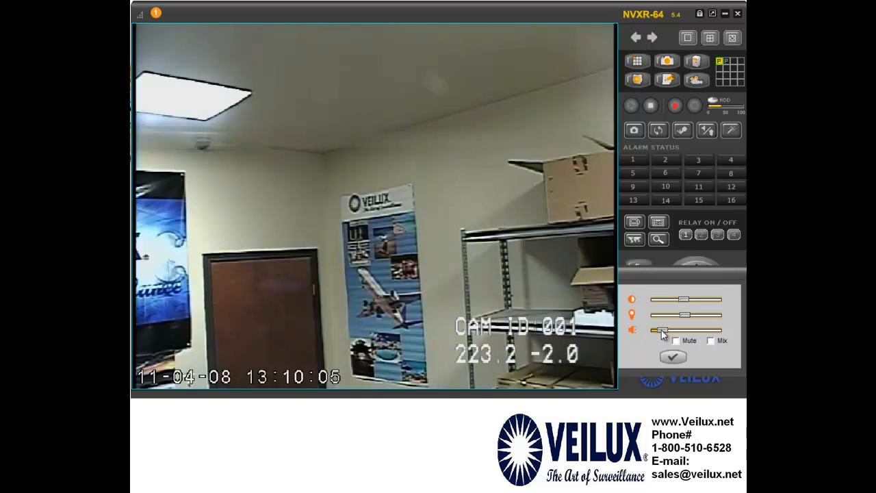
# Raise the volume to maximum, leave Mute off, enable Mix, and close the display settings
pyautogui.moveTo(661, 330); pyautogui.dragTo(717, 331)
pyautogui.click(676, 340)
pyautogui.click(710, 340)
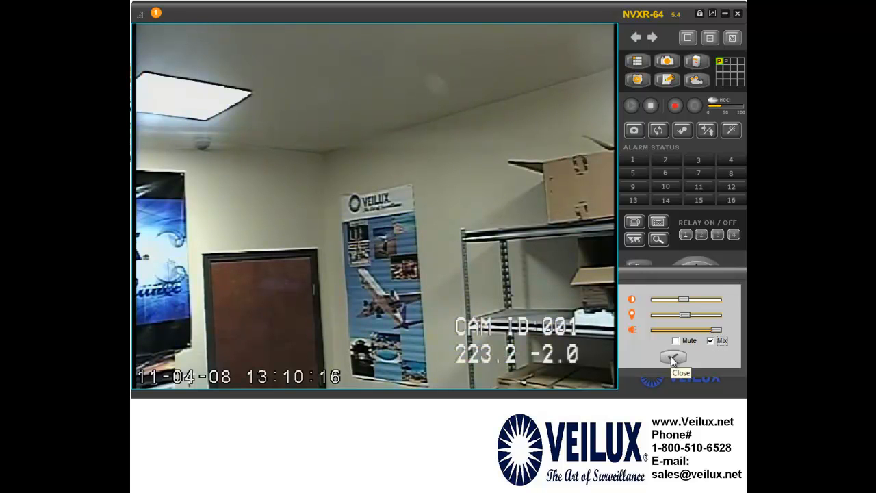
pyautogui.click(671, 357)
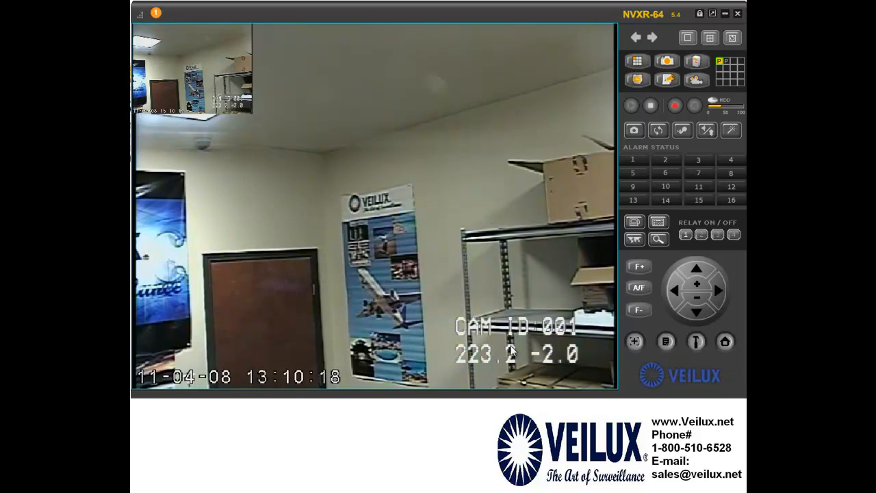
# Enlarge camera 1 from the 16-camera grid and pan it left to 133.1
pyautogui.doubleClick(512, 350)
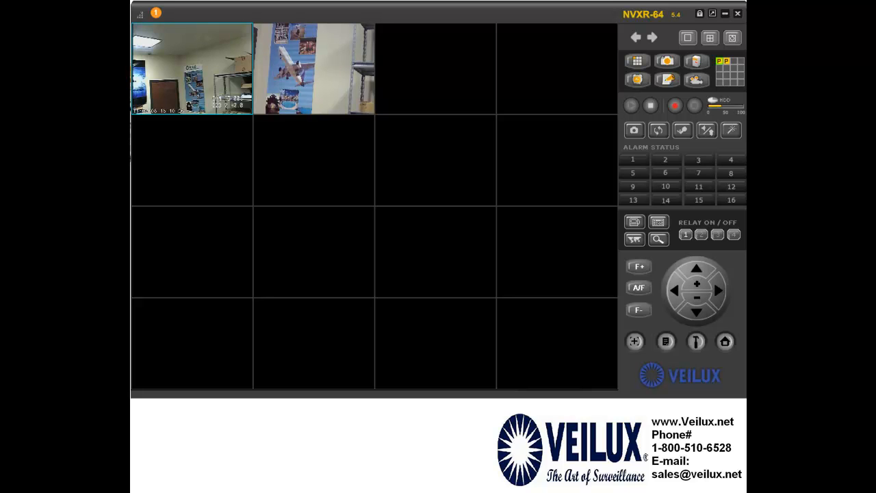
pyautogui.doubleClick(202, 88)
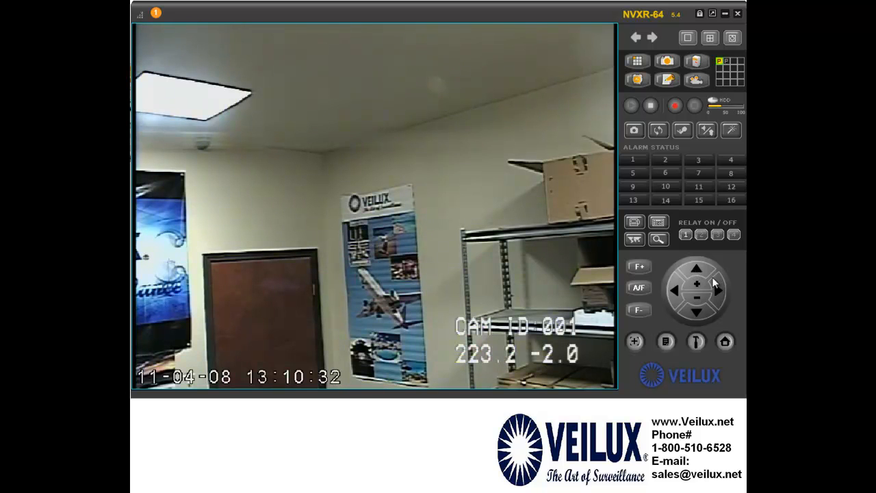
pyautogui.click(675, 293)
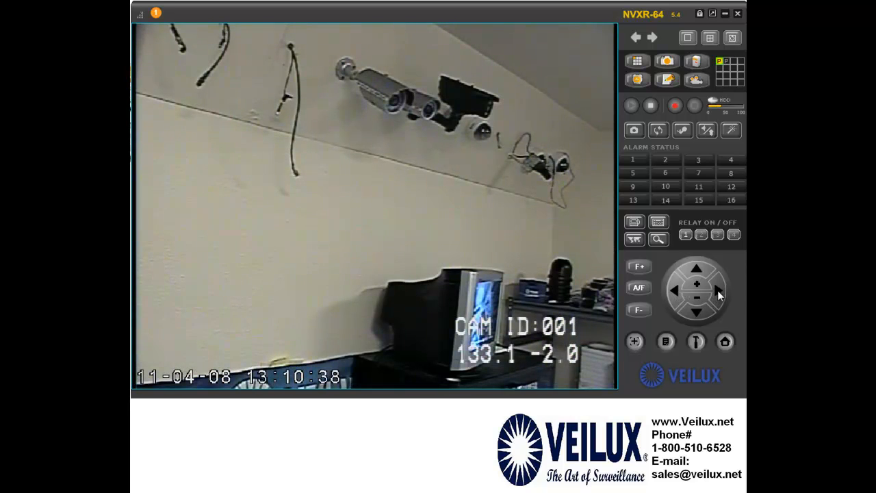
# Pan camera 1 right, then tilt it down and back up to face the door at 224.0 -2.0
pyautogui.click(717, 290)
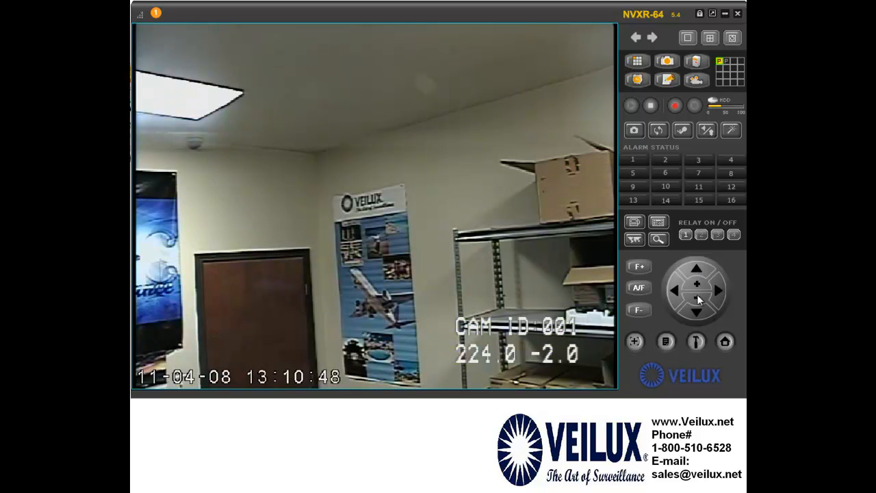
pyautogui.click(697, 312)
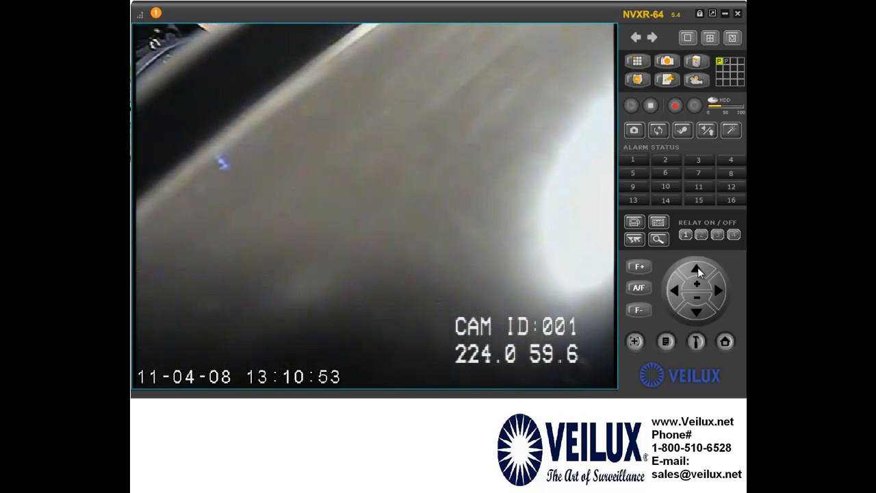
pyautogui.click(698, 268)
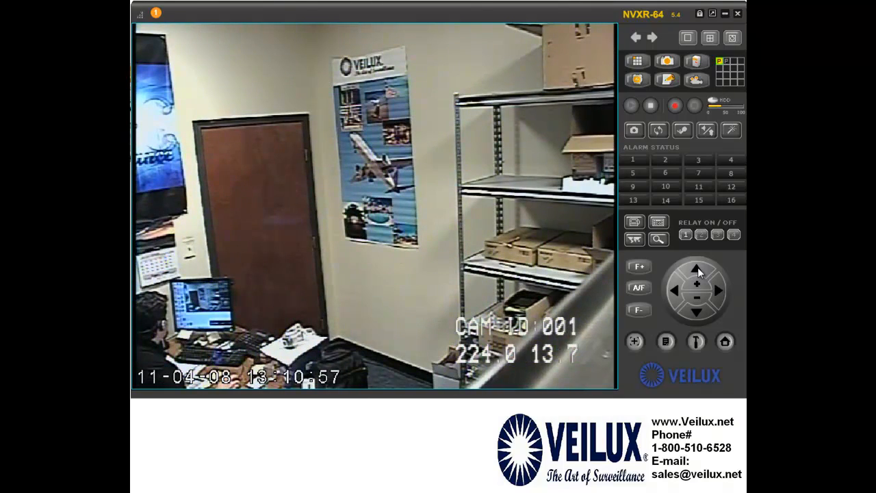
pyautogui.click(697, 268)
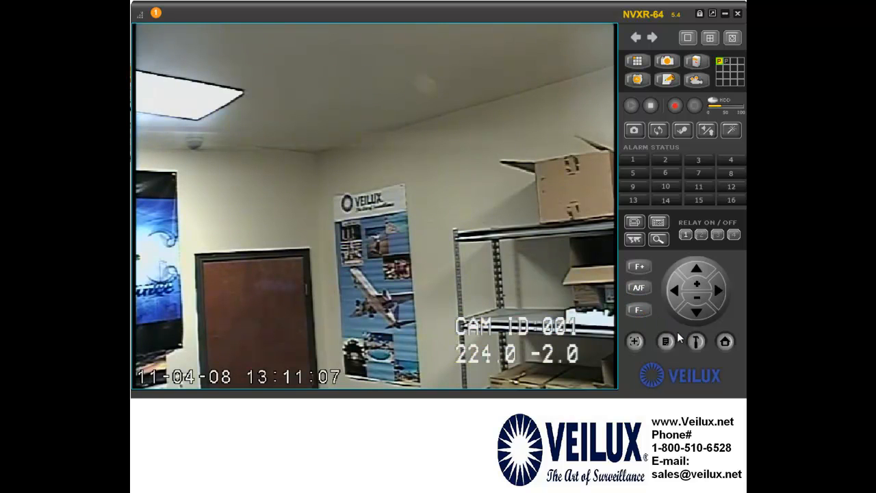
# Switch PTZ movement from Speed to Step with the smallest pan step, and close the options
pyautogui.click(695, 342)
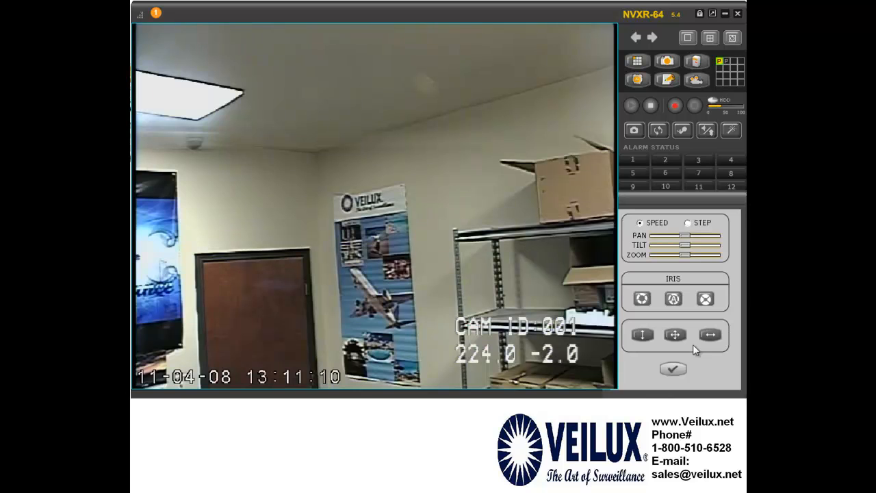
pyautogui.moveTo(689, 235); pyautogui.dragTo(655, 256)
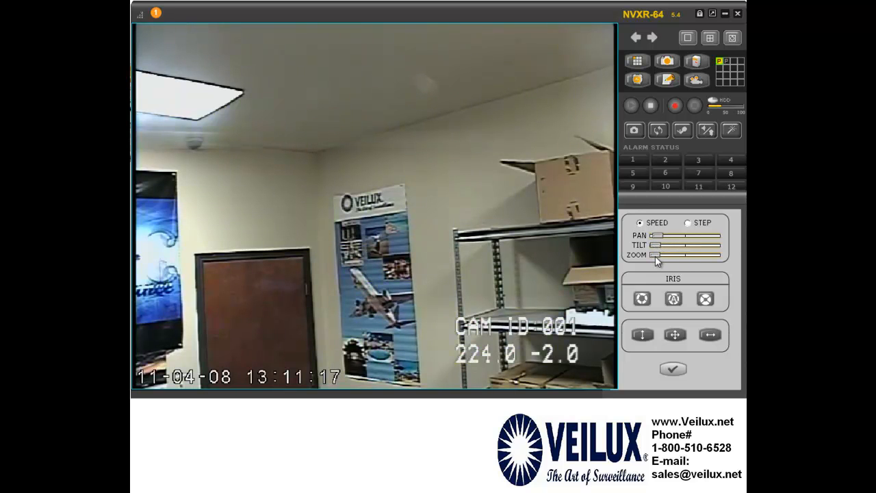
pyautogui.click(688, 222)
pyautogui.moveTo(684, 235); pyautogui.dragTo(658, 245)
pyautogui.click(671, 368)
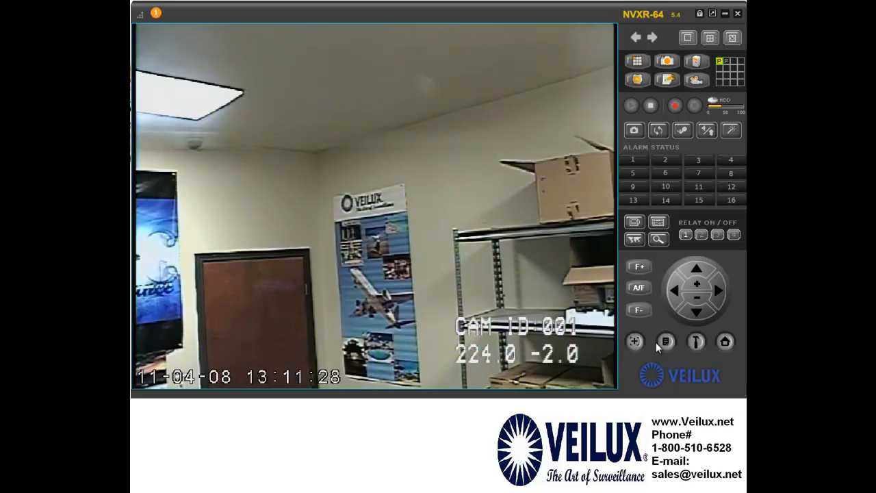
# Step camera 1 left once, then right several times, and zoom in on the poster
pyautogui.click(677, 288)
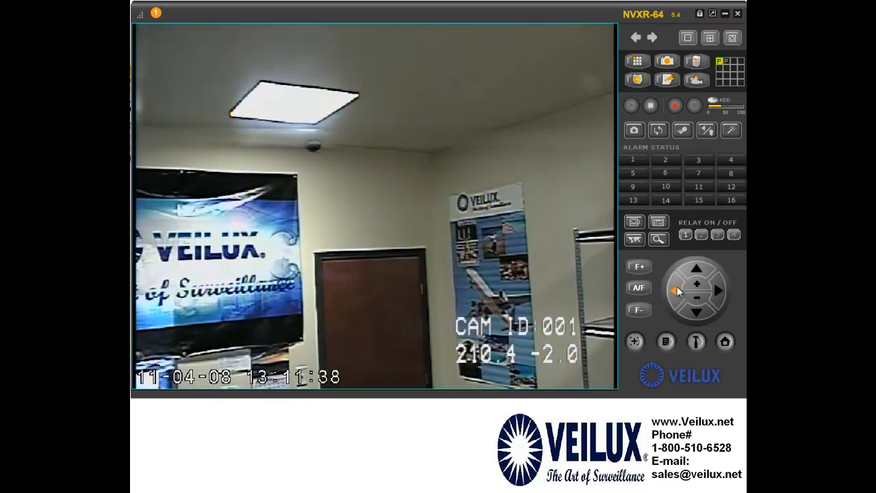
pyautogui.click(718, 293)
pyautogui.click(715, 293)
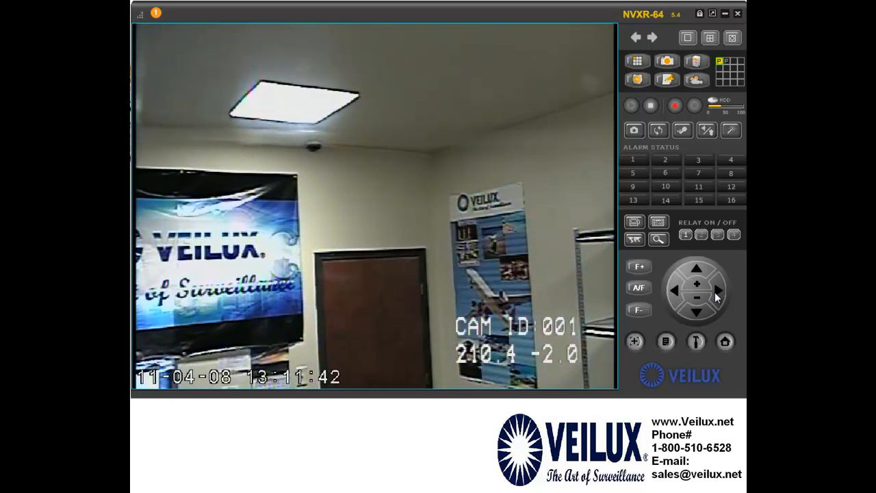
pyautogui.click(715, 293)
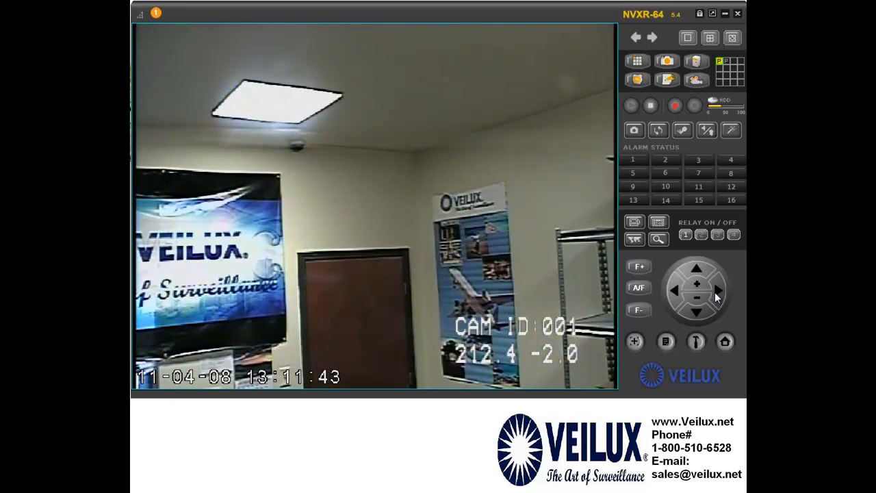
pyautogui.click(716, 294)
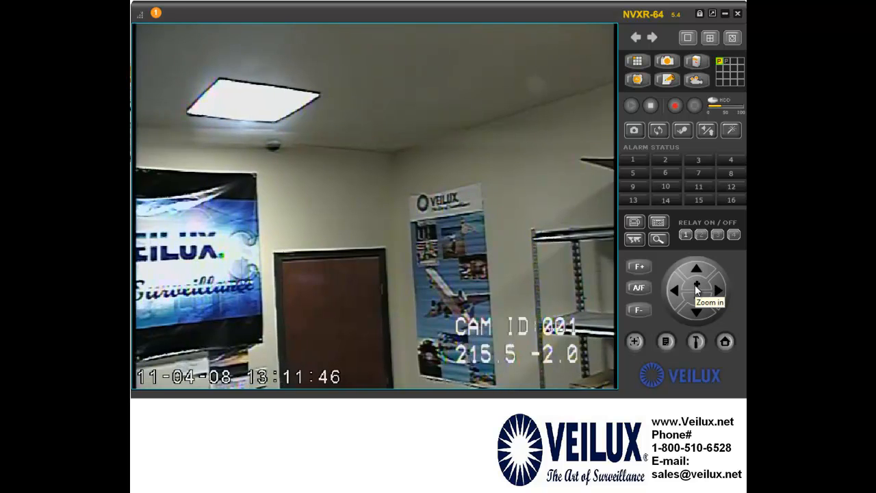
pyautogui.click(697, 288)
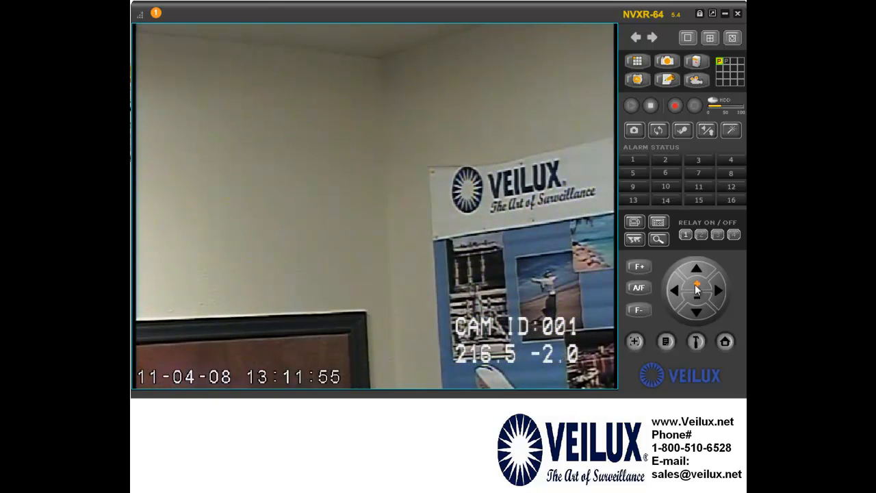
# Step camera 1 right five more times until the pan reads 220.5
pyautogui.click(718, 294)
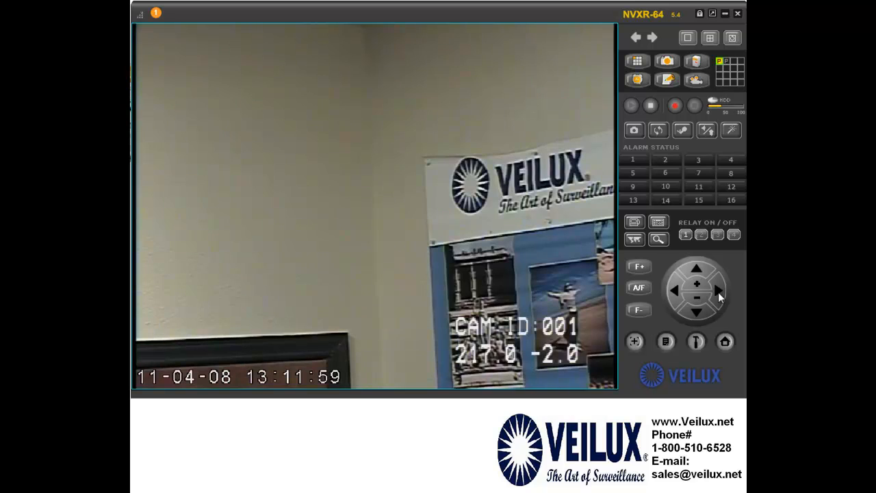
pyautogui.click(718, 295)
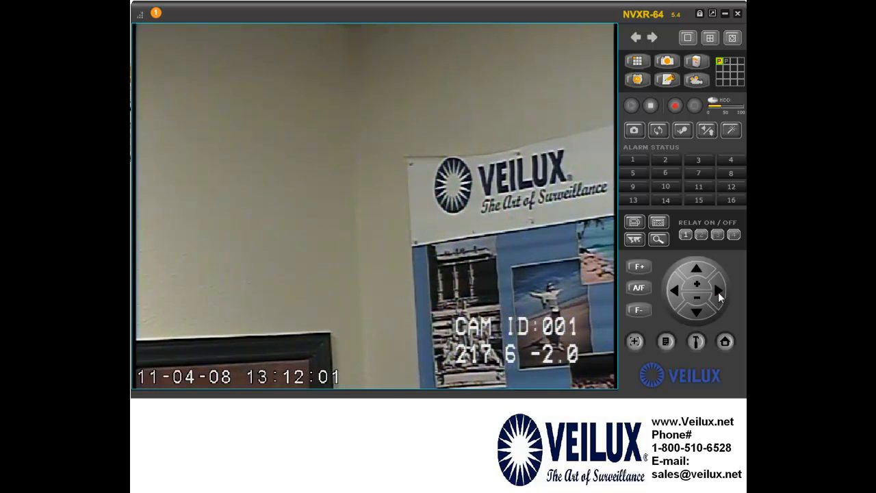
pyautogui.click(719, 294)
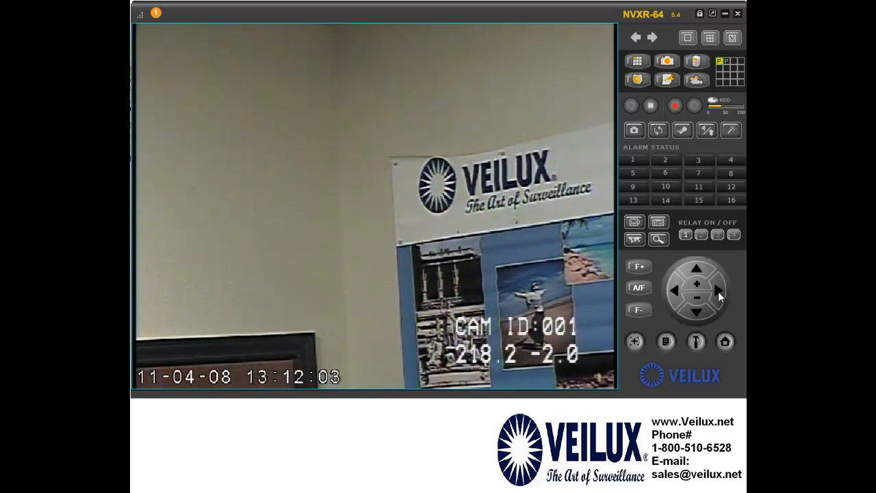
pyautogui.click(718, 294)
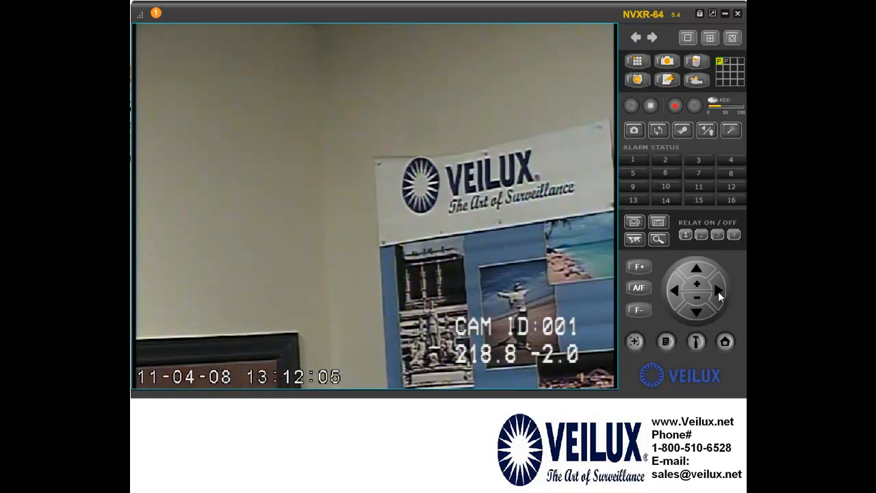
pyautogui.click(718, 292)
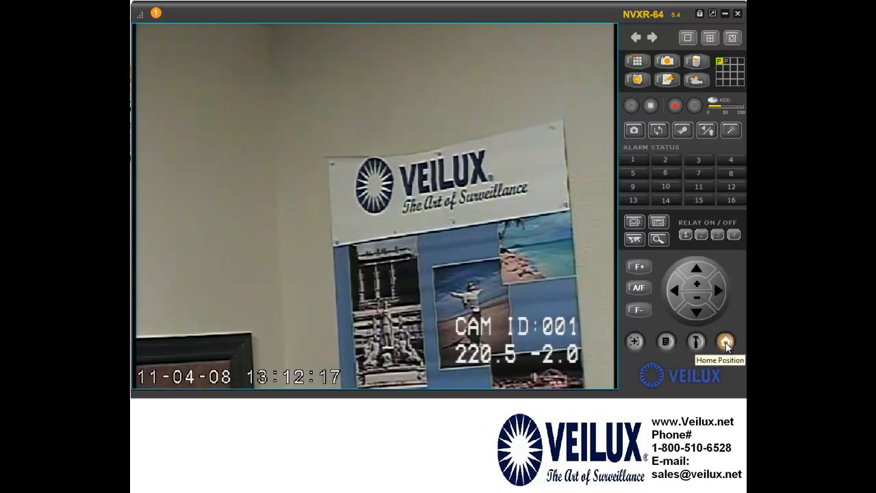
pyautogui.click(726, 347)
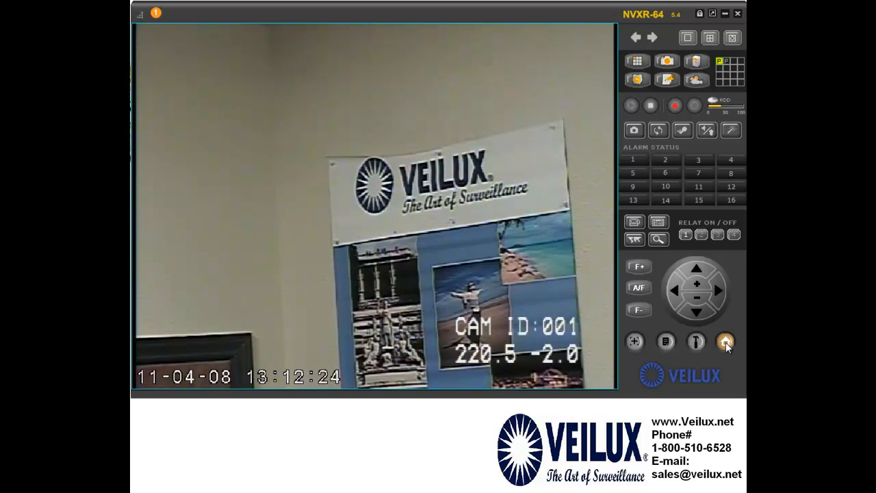
# Use click-to-centre on three poster points to reach 223.1 -1.4, then open the preset list
pyautogui.click(636, 343)
pyautogui.click(457, 287)
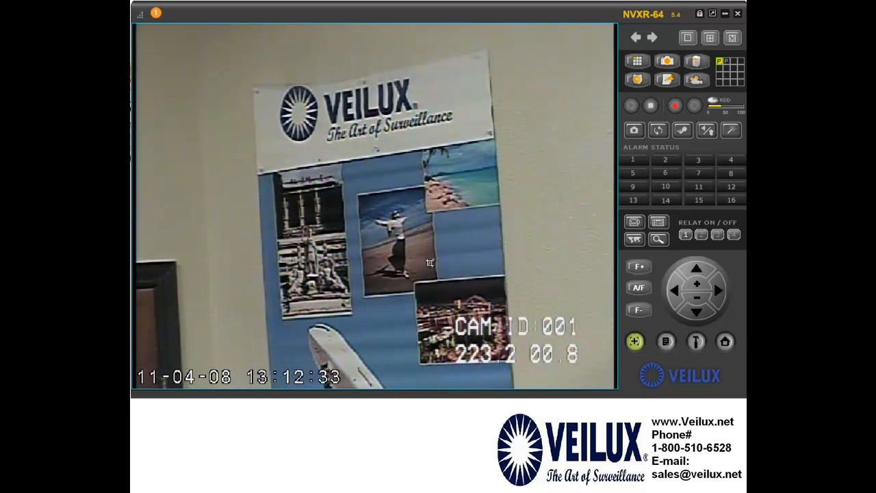
pyautogui.click(305, 246)
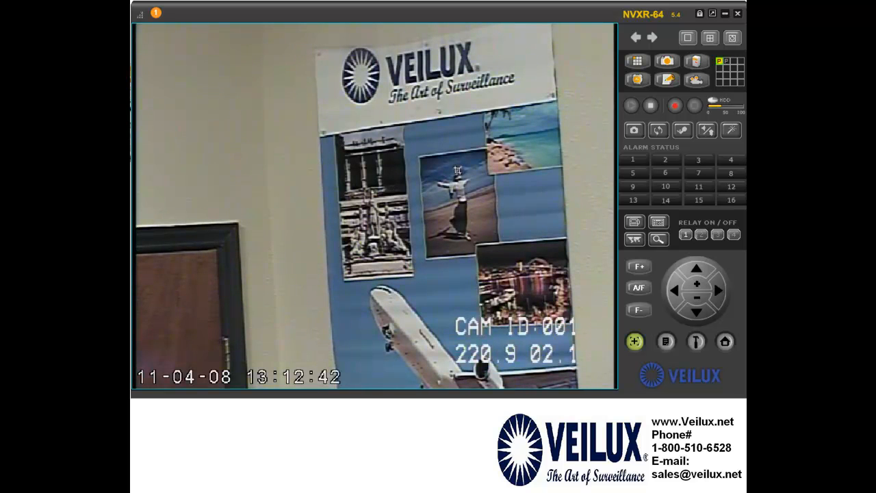
pyautogui.click(443, 104)
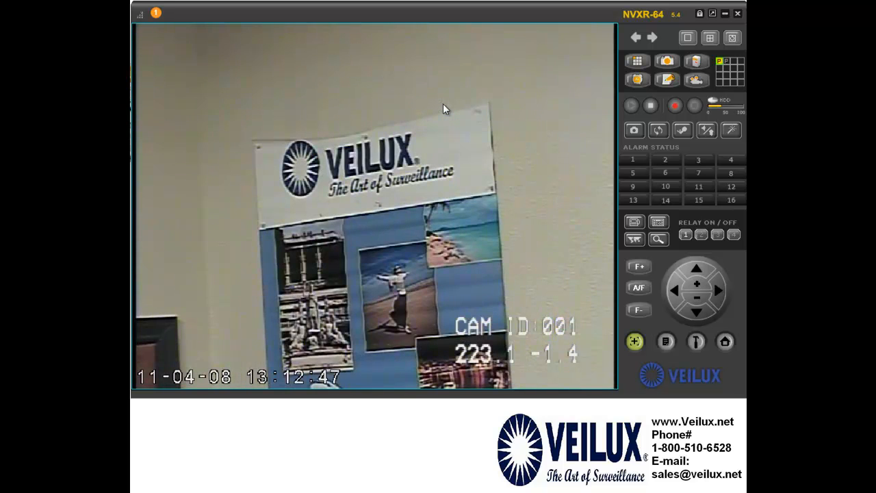
pyautogui.click(665, 341)
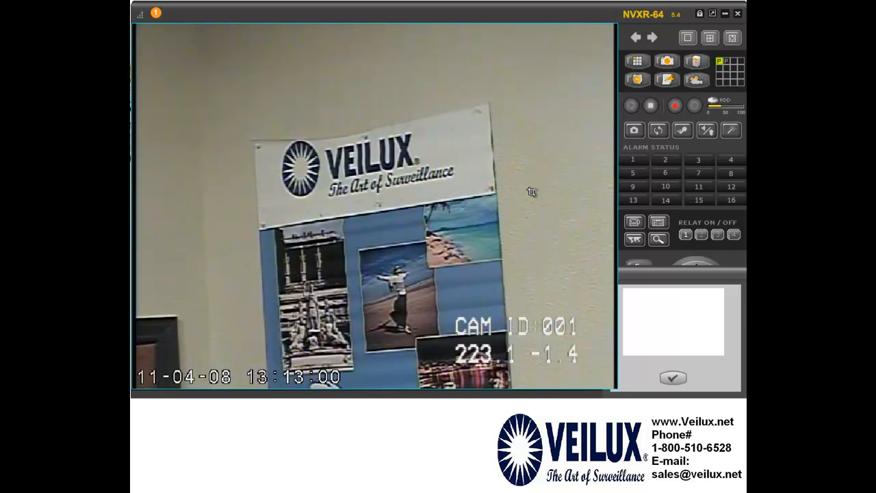
# Close the preset panel and switch back to the 4x4 split view
pyautogui.click(676, 380)
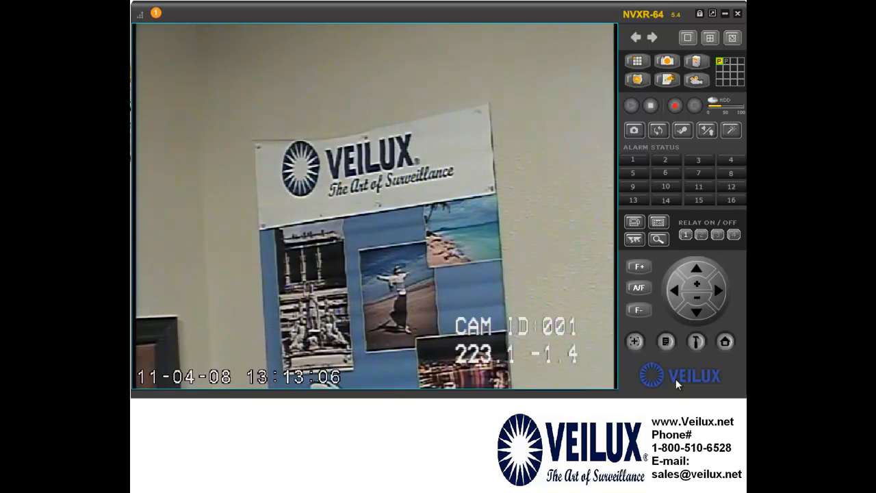
pyautogui.click(454, 273)
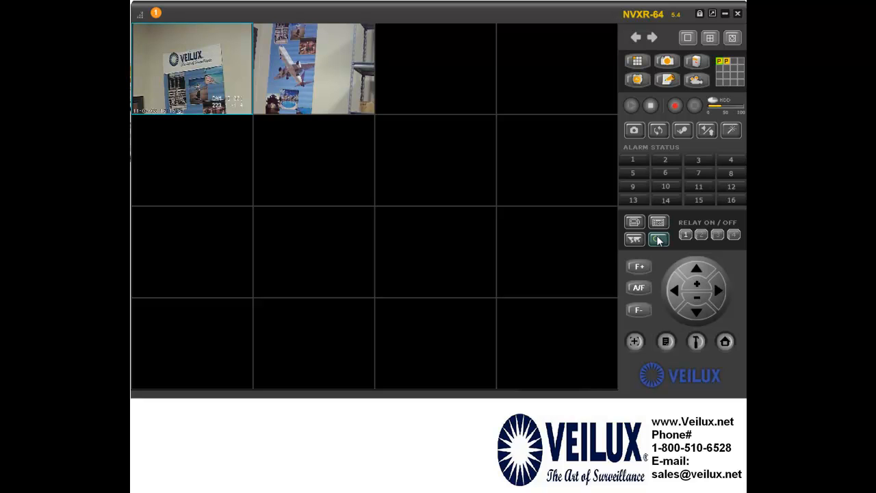
# Launch IP Installer and select the Realtek RTL8169/8110 adapter in the Network Adapter dialog
pyautogui.click(657, 237)
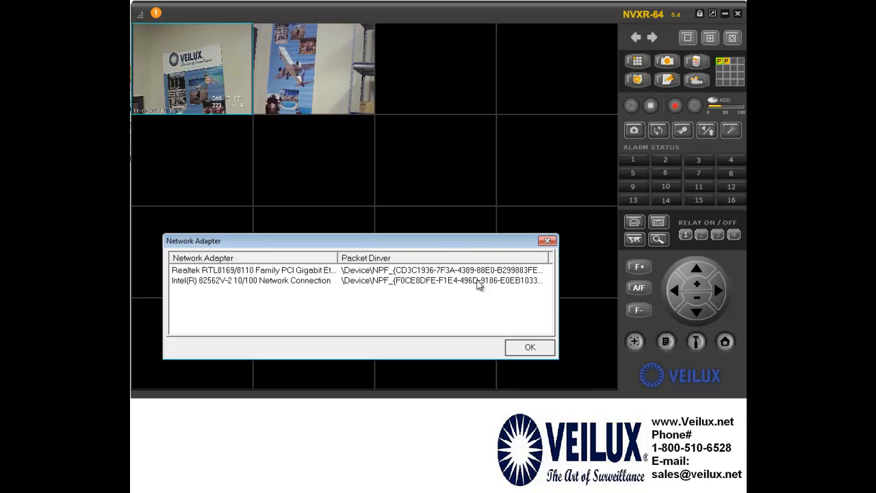
pyautogui.moveTo(437, 239); pyautogui.dragTo(498, 273)
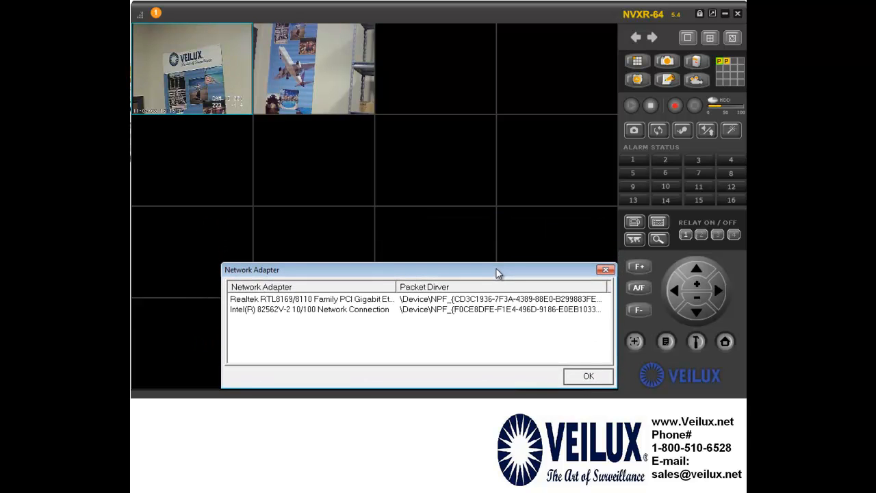
pyautogui.click(357, 302)
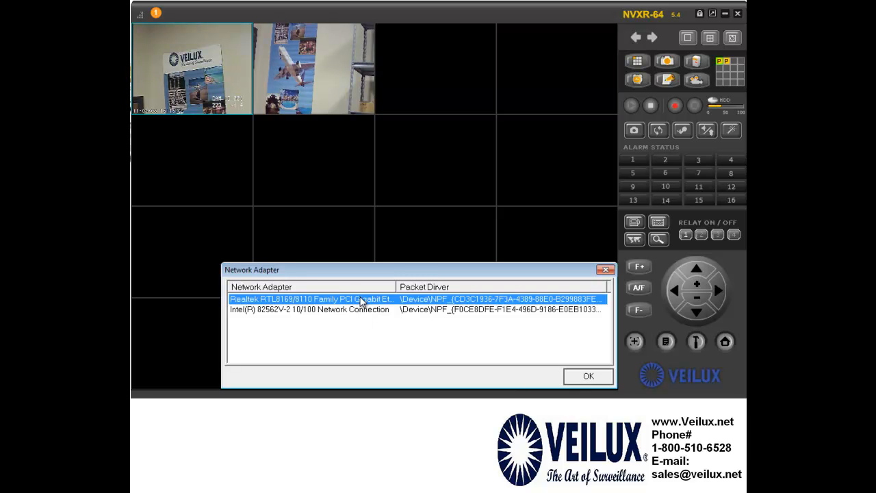
# Confirm the adapter and scan, finding VVIP-2L316 at 10.0.10.35 and VPIP at 10.0.10.38
pyautogui.click(587, 377)
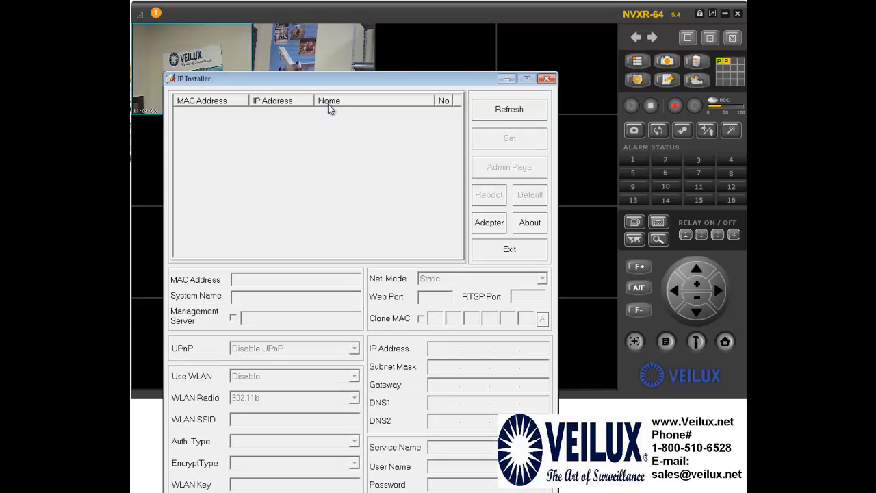
pyautogui.moveTo(393, 76); pyautogui.dragTo(437, 13)
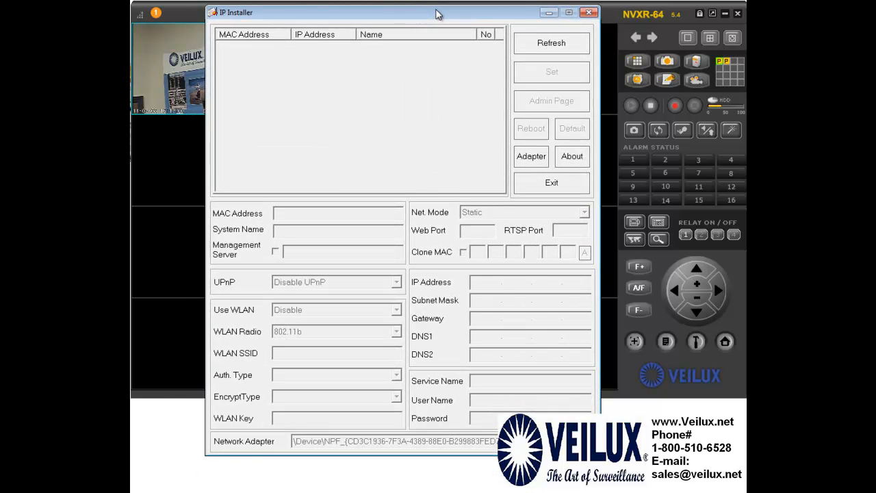
pyautogui.click(562, 43)
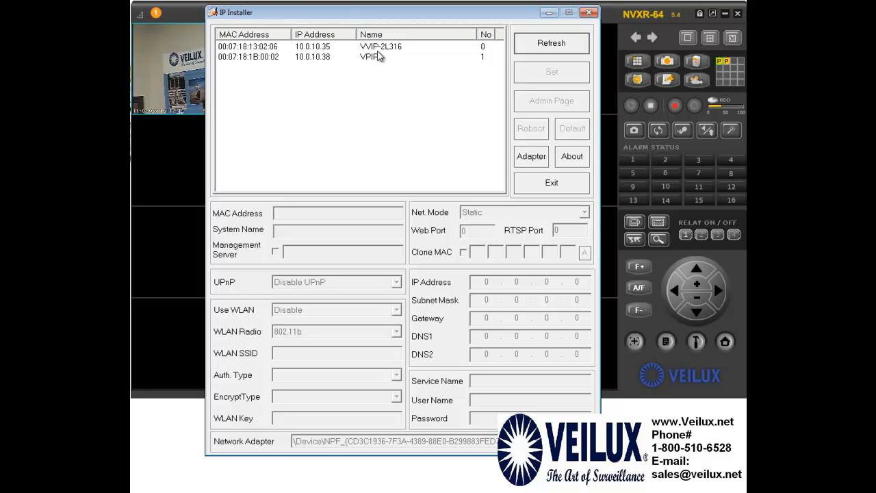
pyautogui.moveTo(416, 18); pyautogui.dragTo(608, 15)
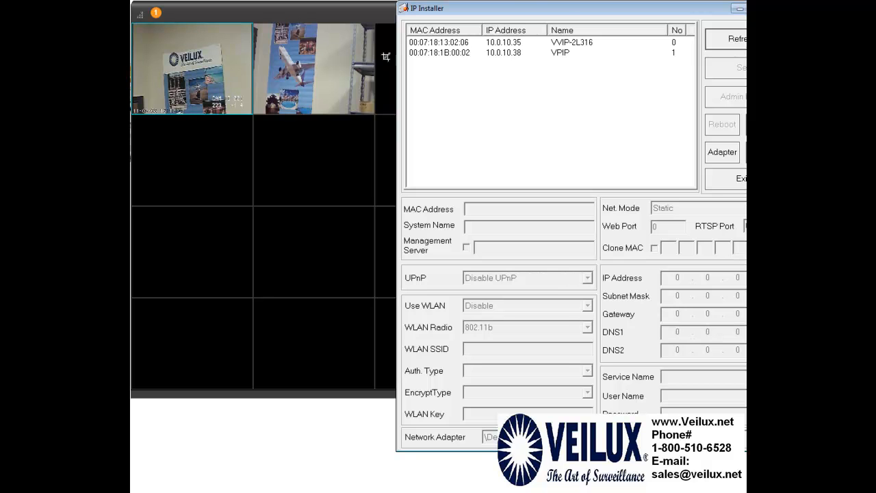
pyautogui.moveTo(561, 13); pyautogui.dragTo(397, 13)
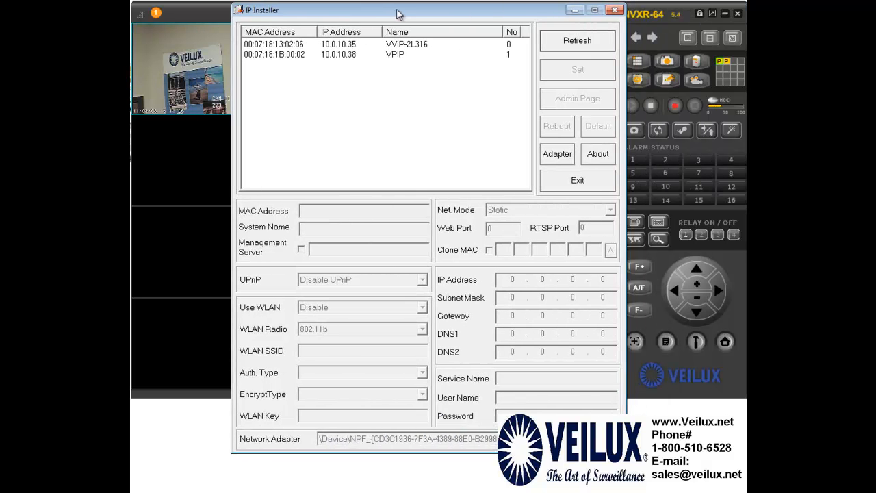
# Load VVIP-2L316's settings and review the Net. Mode options, leaving it on Static
pyautogui.click(413, 45)
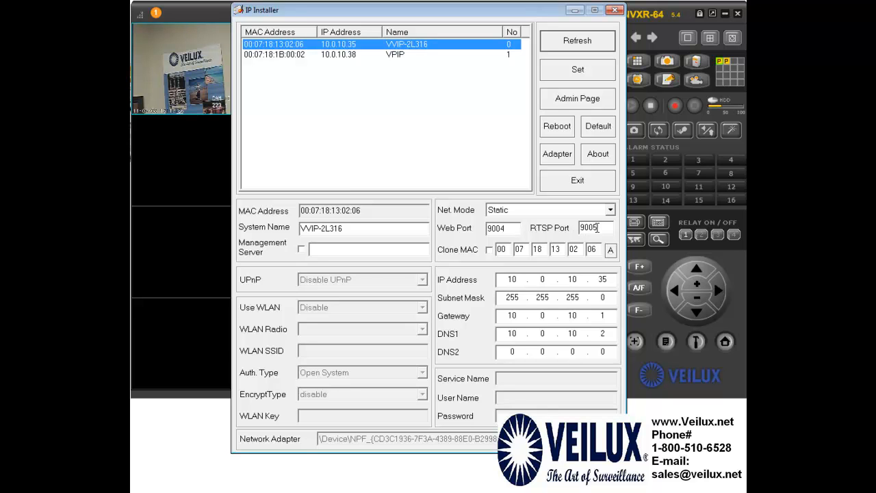
pyautogui.click(610, 209)
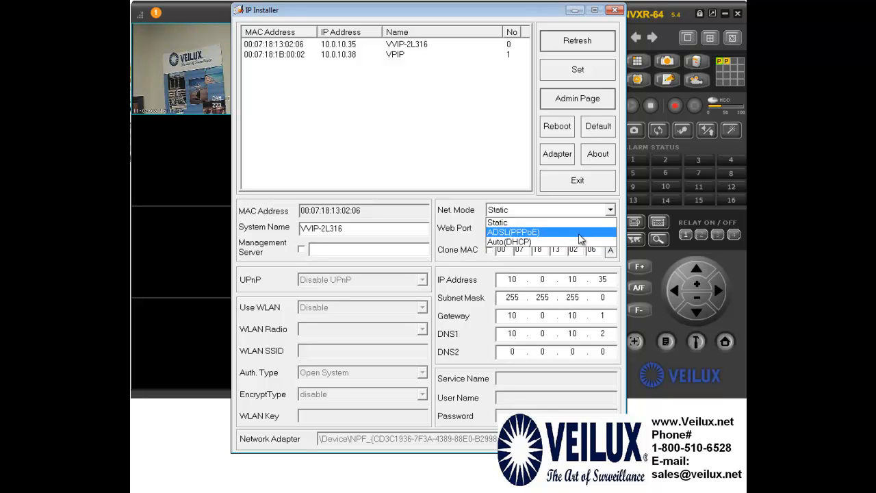
pyautogui.click(518, 224)
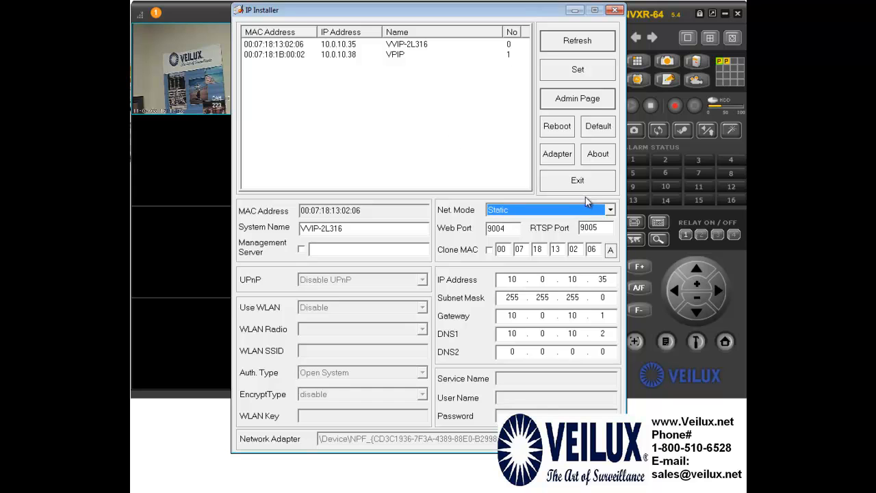
pyautogui.click(609, 210)
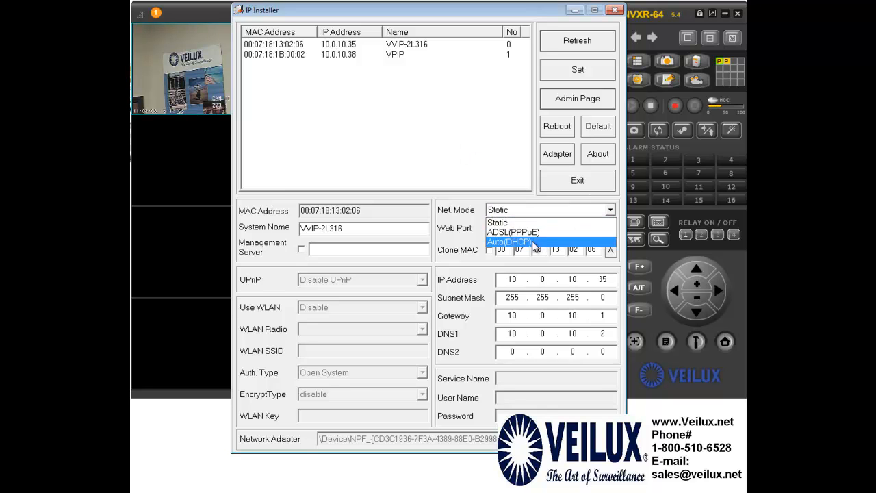
pyautogui.click(495, 162)
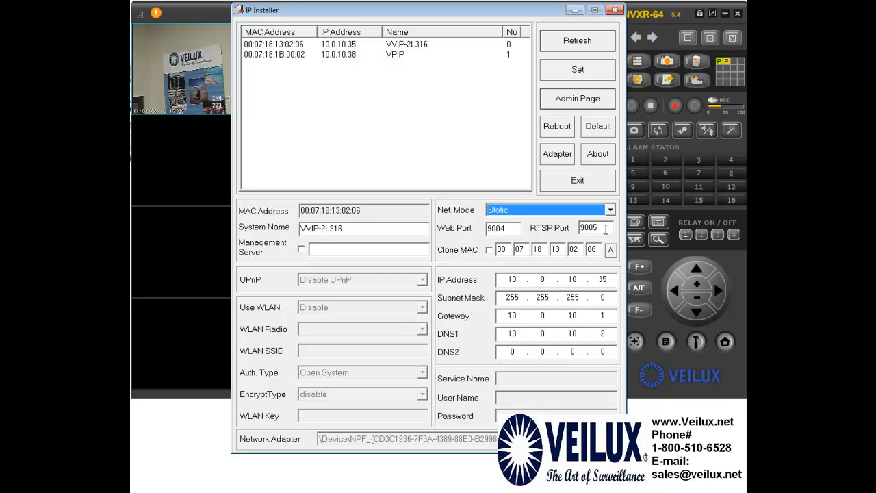
# Apply and confirm VVIP-2L316's network settings, then refresh the device list
pyautogui.click(579, 73)
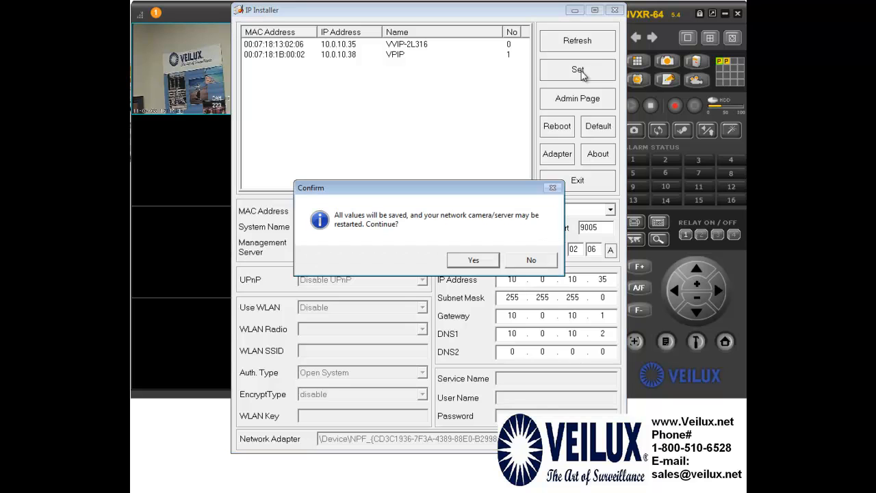
pyautogui.click(475, 261)
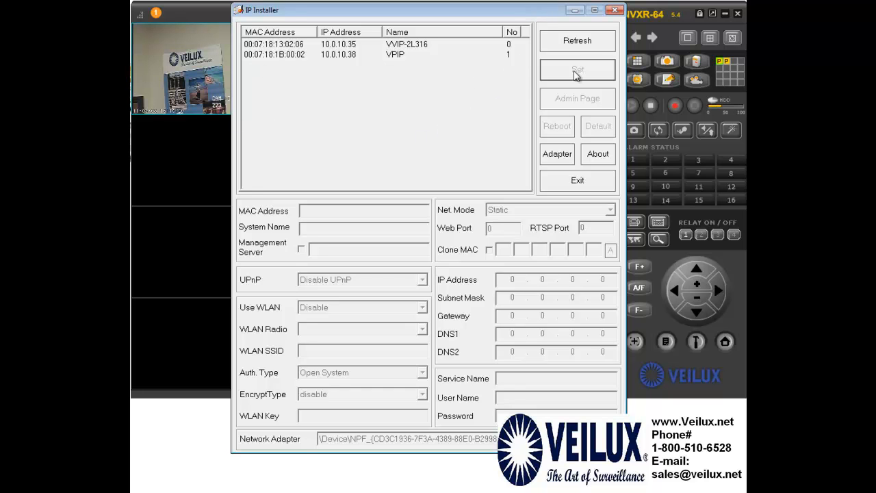
pyautogui.click(590, 40)
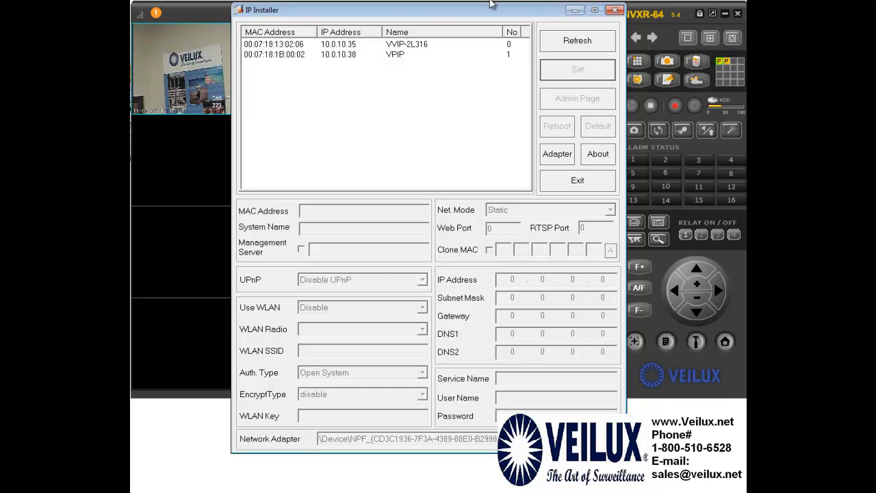
# Close IP Installer, enlarge camera 1 full-view, and open the System Controller at the lower left
pyautogui.click(615, 9)
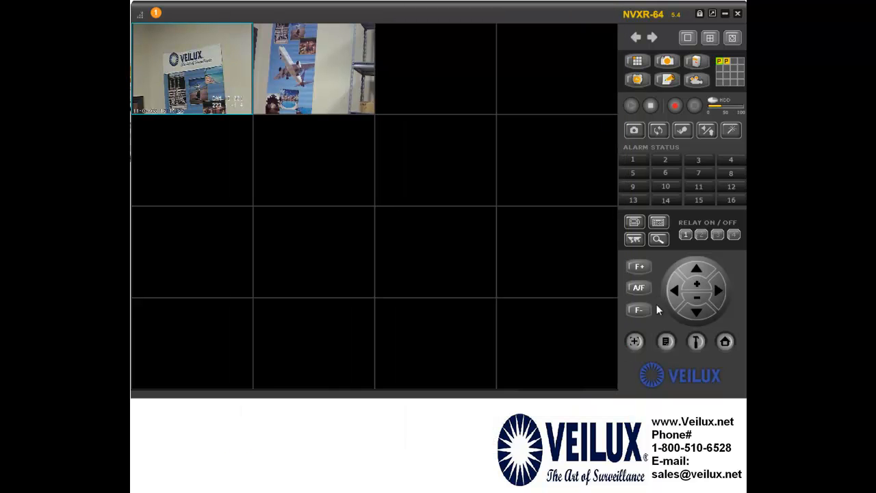
pyautogui.doubleClick(192, 68)
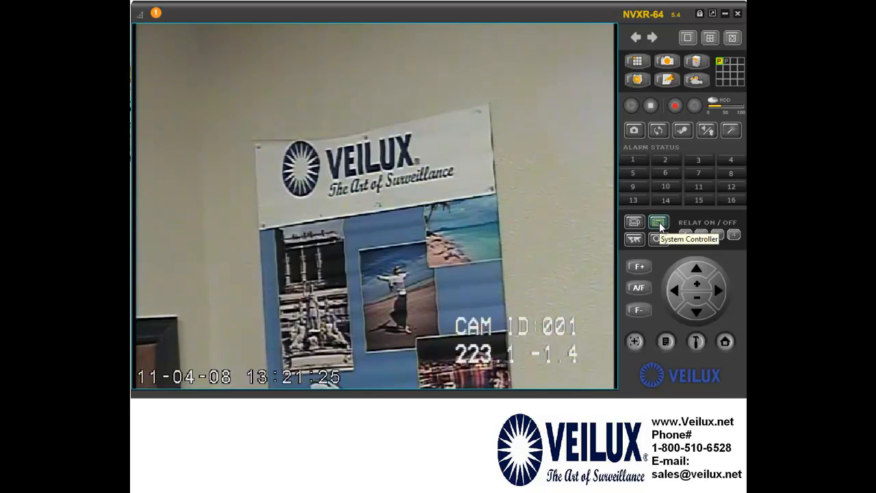
pyautogui.click(658, 223)
pyautogui.moveTo(642, 180); pyautogui.dragTo(453, 350)
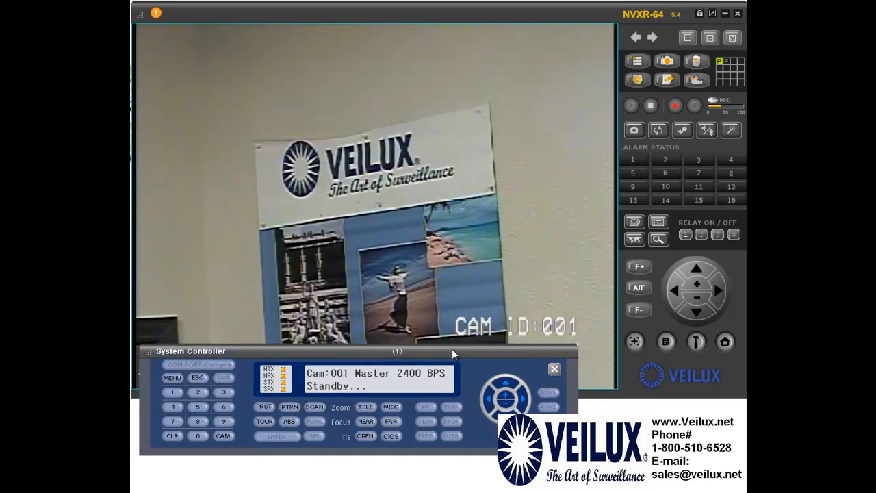
# Select camera 1 with 1 and CAM, open MENU, and move the keypad to reveal SECTOR and EXIT
pyautogui.click(172, 392)
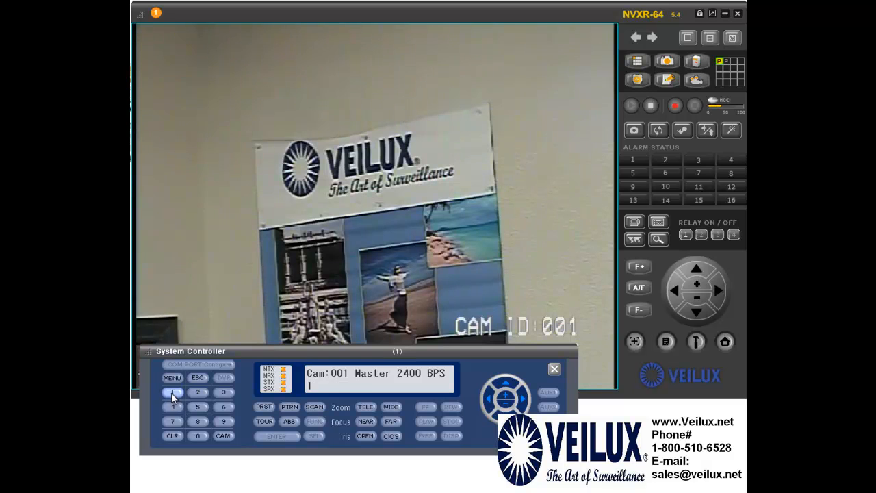
pyautogui.click(218, 438)
pyautogui.click(172, 378)
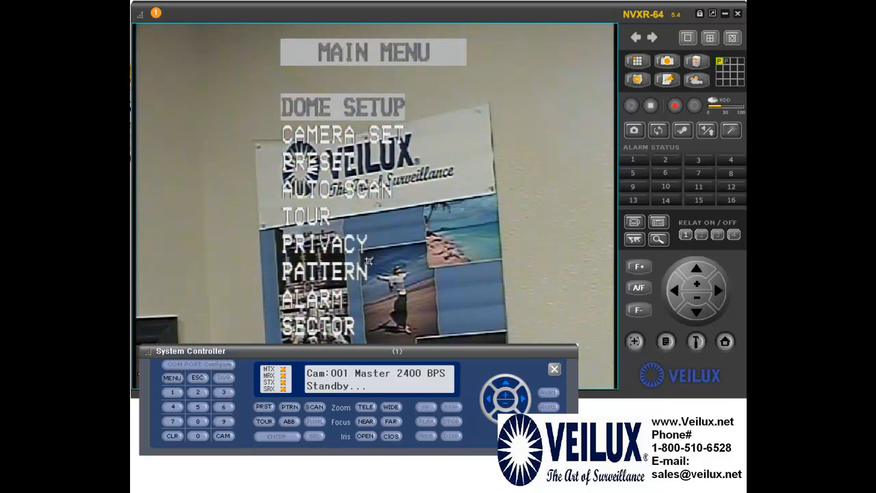
pyautogui.moveTo(347, 354); pyautogui.dragTo(328, 336)
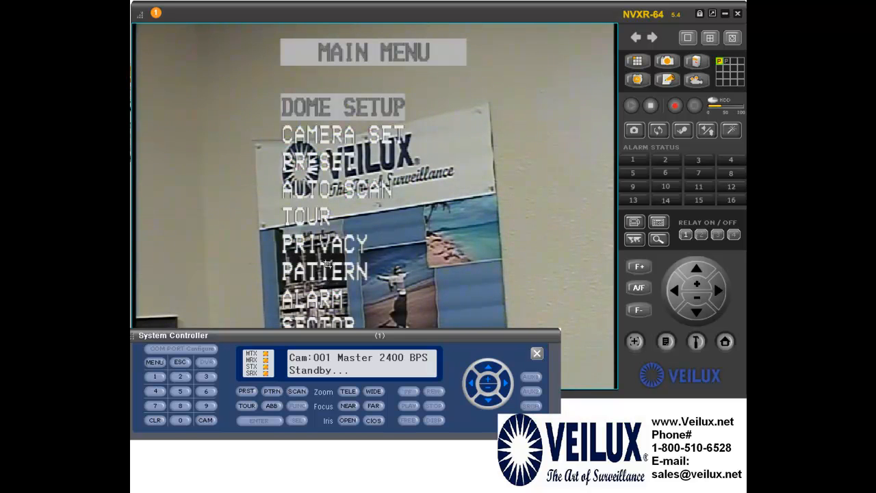
pyautogui.moveTo(319, 333); pyautogui.dragTo(319, 371)
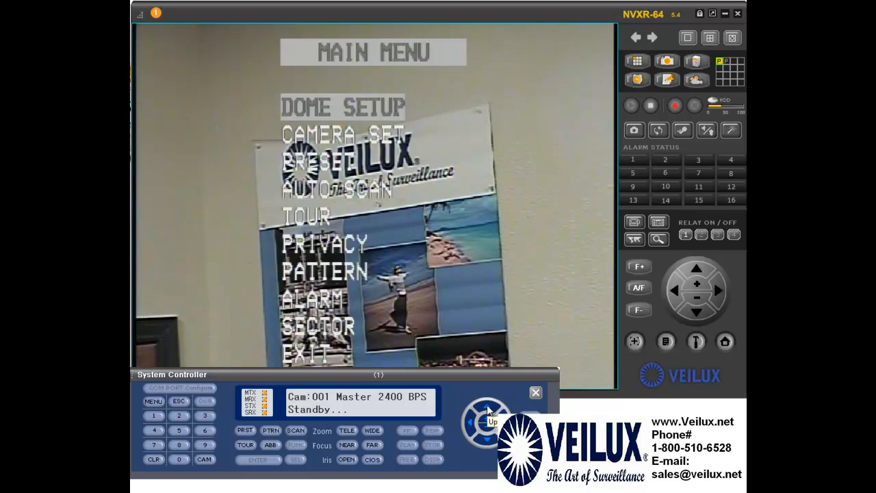
# Move the OSD highlight down through CAMERA SET, TOUR, PRIVACY, PATTERN, ALARM and SECTOR to EXIT
pyautogui.click(487, 445)
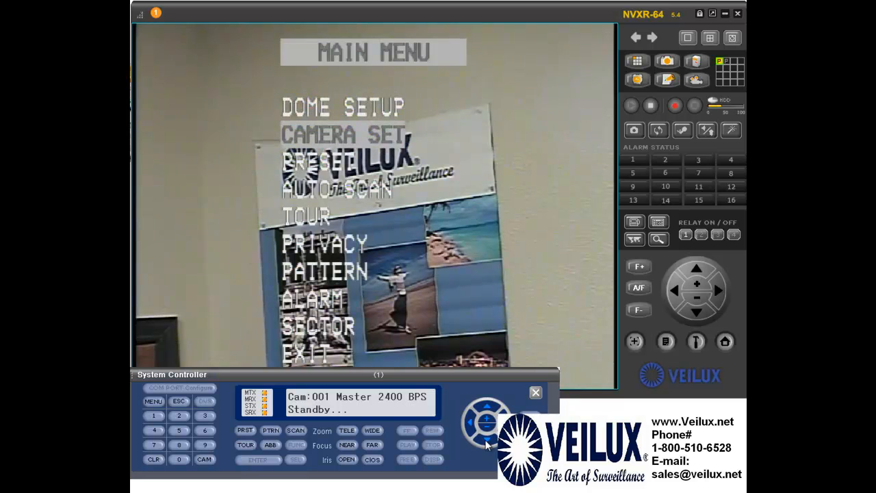
pyautogui.click(486, 443)
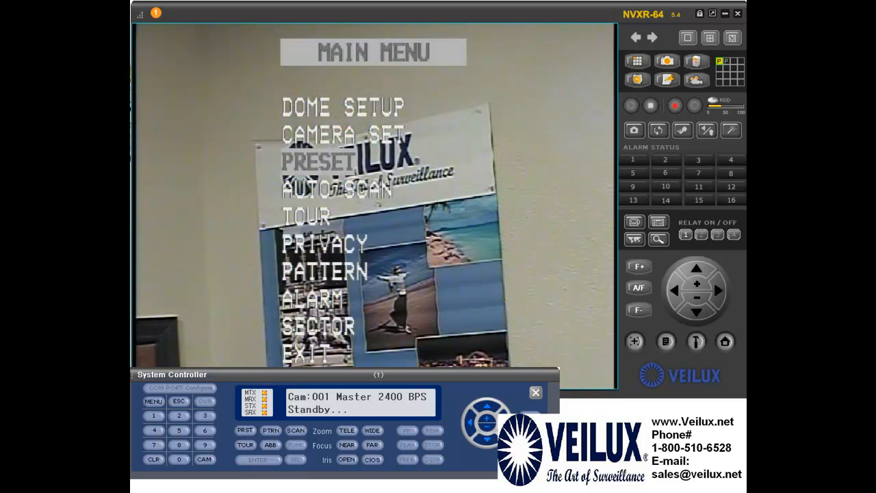
pyautogui.click(483, 440)
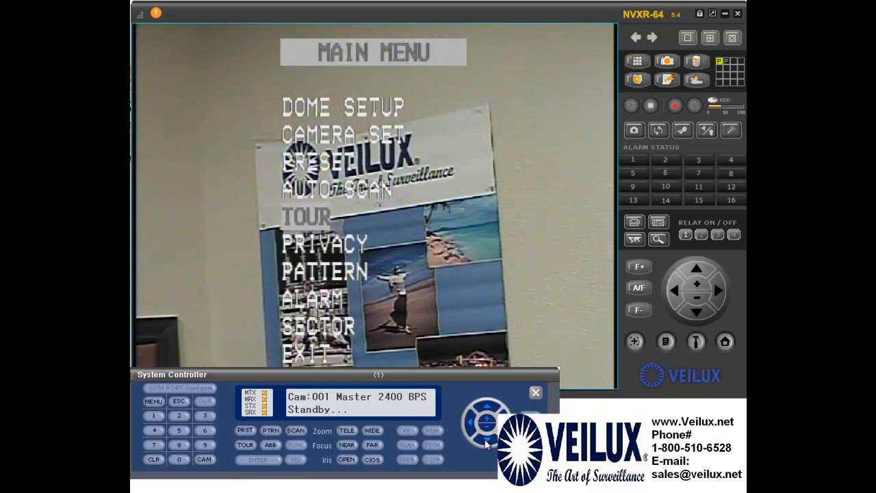
pyautogui.click(485, 438)
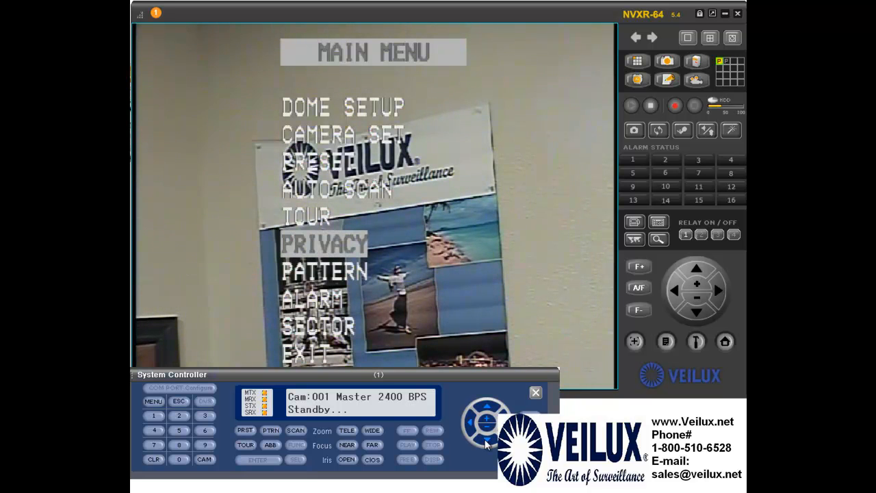
pyautogui.click(485, 439)
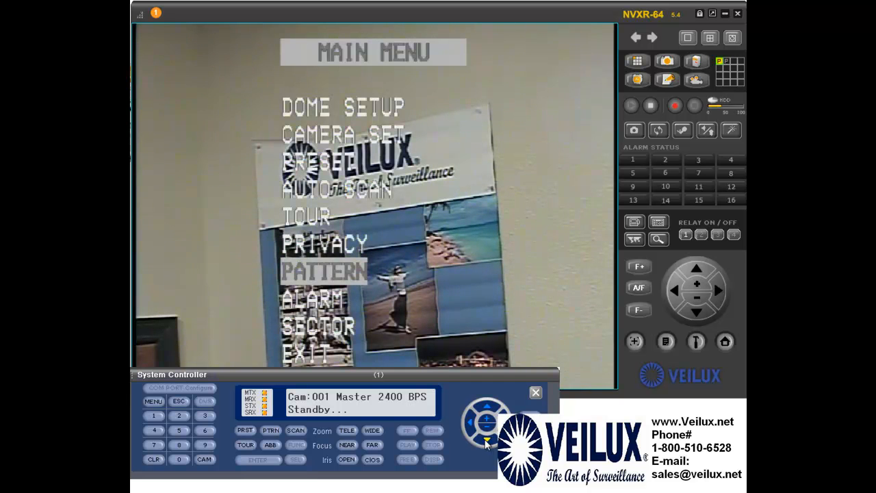
pyautogui.click(484, 439)
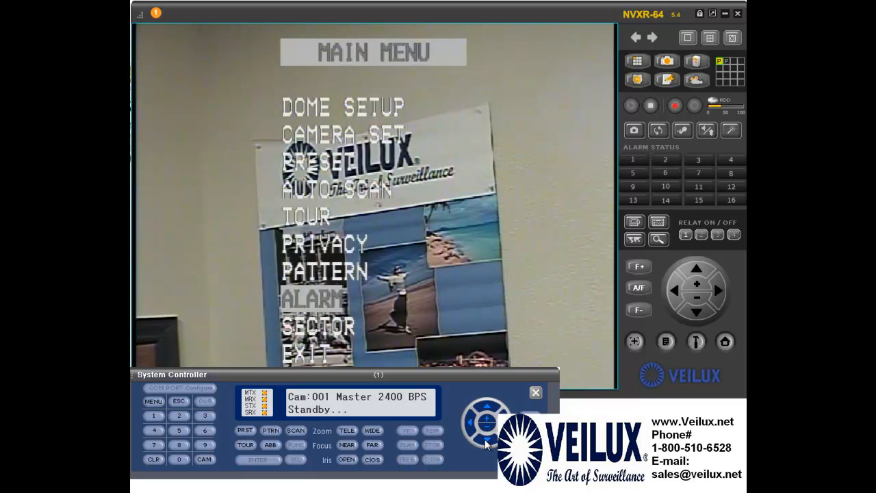
pyautogui.click(485, 439)
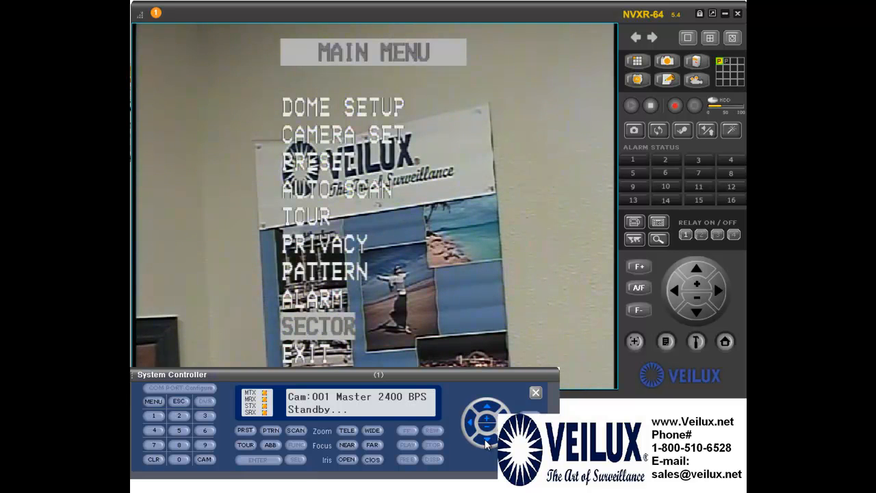
pyautogui.click(485, 439)
pyautogui.moveTo(421, 378); pyautogui.dragTo(432, 356)
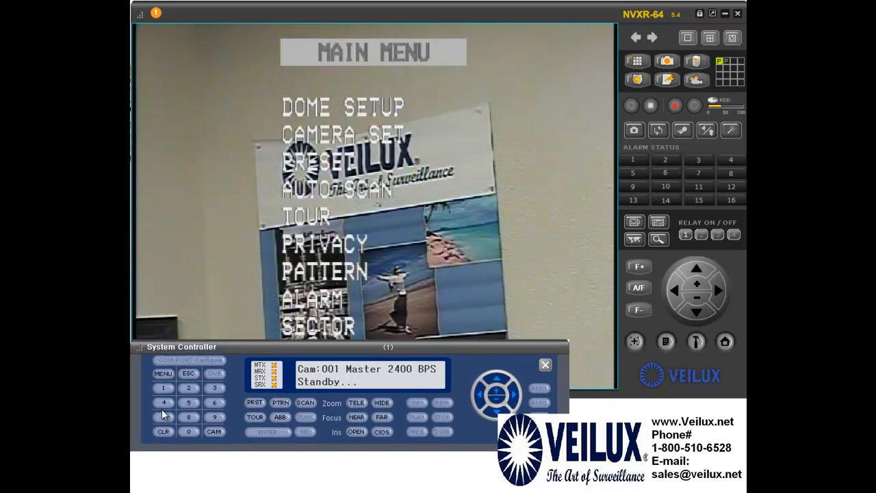
# Select EXIT to leave the dome menu, then close the System Controller panel
pyautogui.click(477, 396)
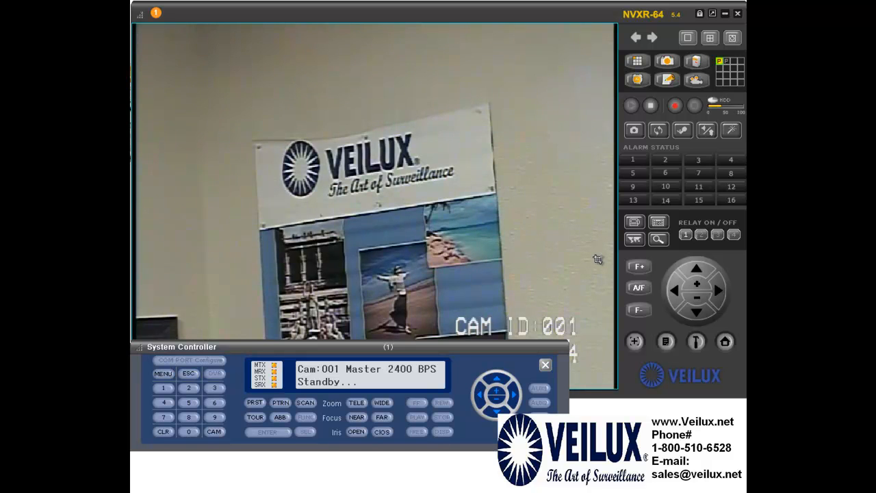
pyautogui.click(546, 366)
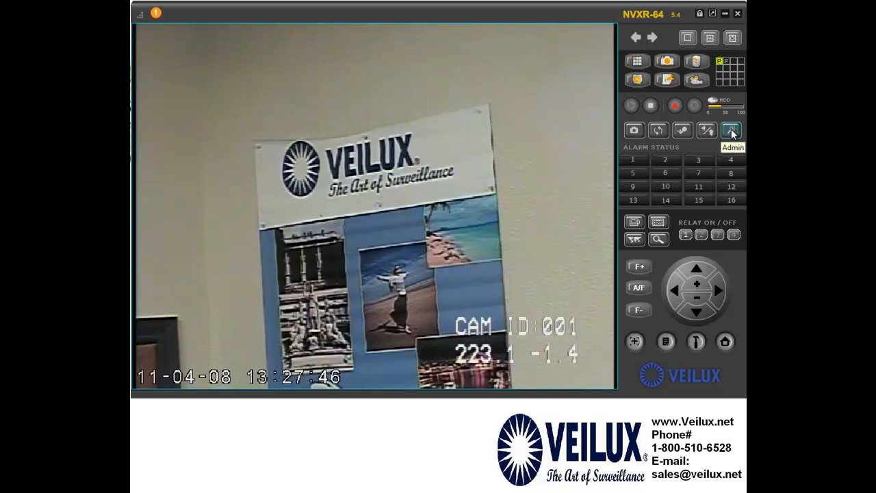
# Open the camera's Admin page and log in with the admin user name and password
pyautogui.click(730, 131)
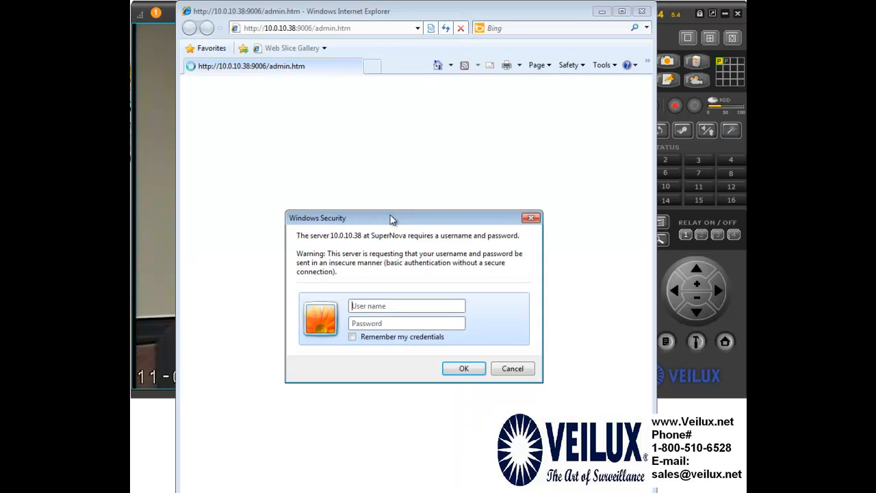
pyautogui.click(385, 305)
pyautogui.write('root')
pyautogui.click(394, 323)
pyautogui.write('12')
pyautogui.press('BackSpace')
pyautogui.press('BackSpace')
pyautogui.write('12345')
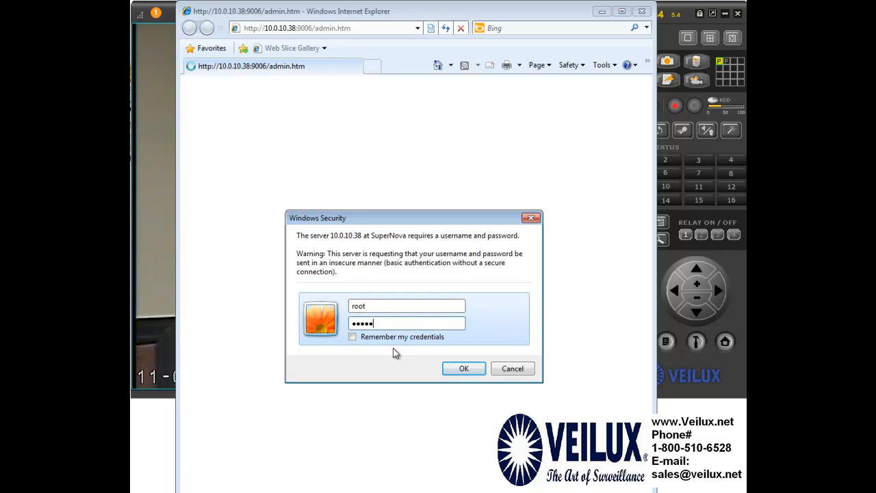
pyautogui.click(460, 368)
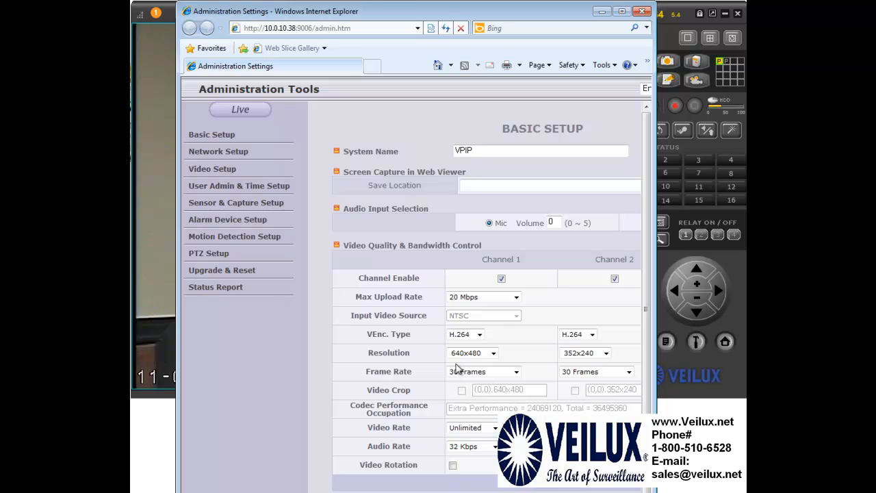
# Scroll the Basic Setup page sideways to review every channel's video settings, then close the browser
pyautogui.moveTo(472, 17); pyautogui.dragTo(429, 17)
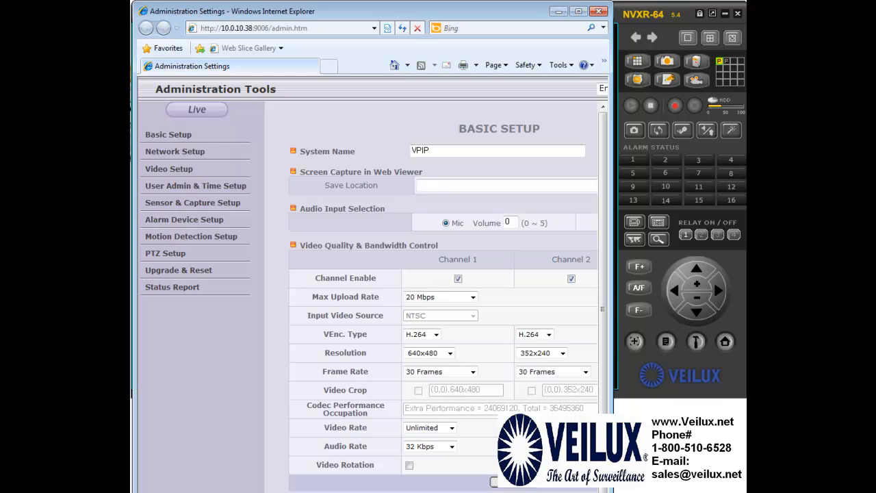
pyautogui.hscroll(2, 432, 298)
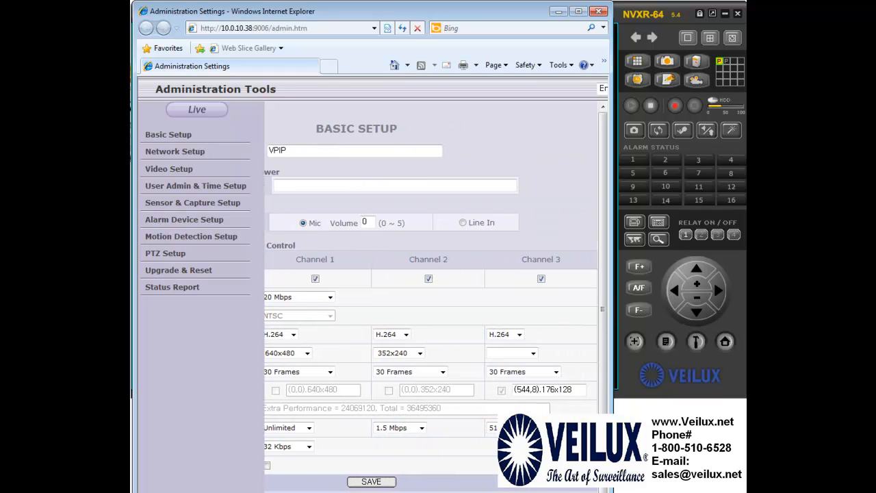
pyautogui.hscroll(-2, 431, 298)
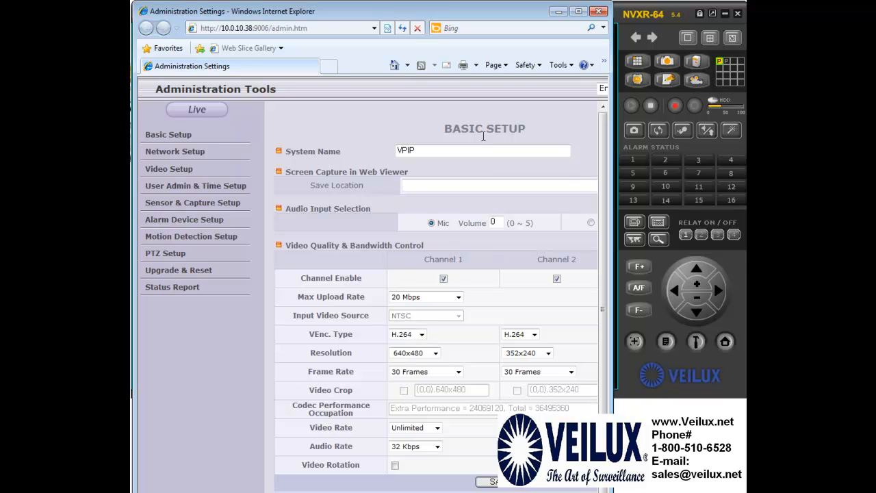
pyautogui.click(598, 11)
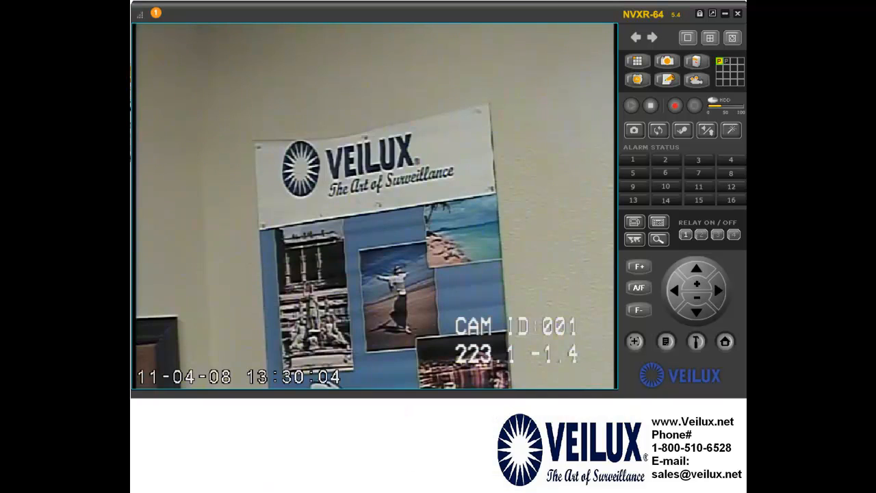
# Return to the 4x4 grid and check a camera tile's address tooltip
pyautogui.doubleClick(487, 181)
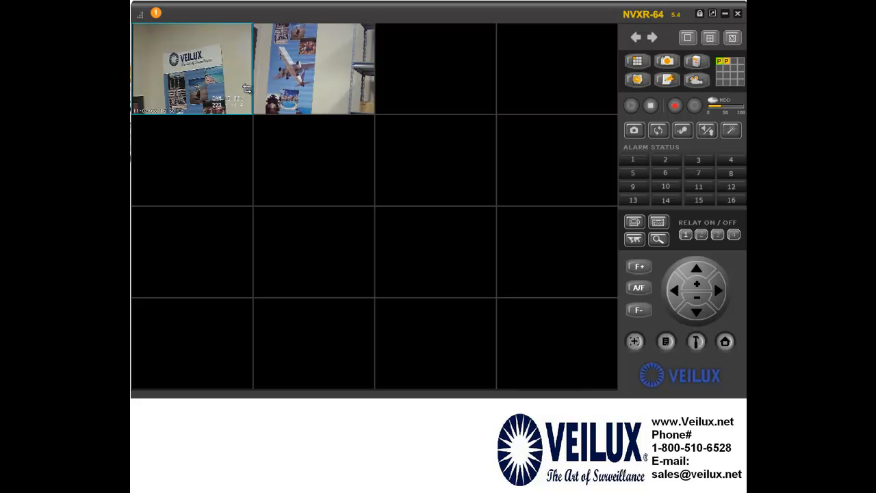
pyautogui.moveTo(240, 90)
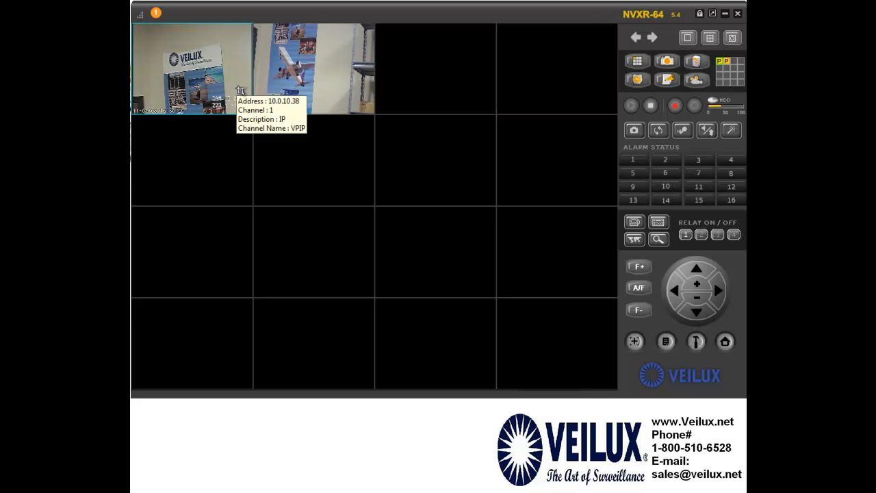